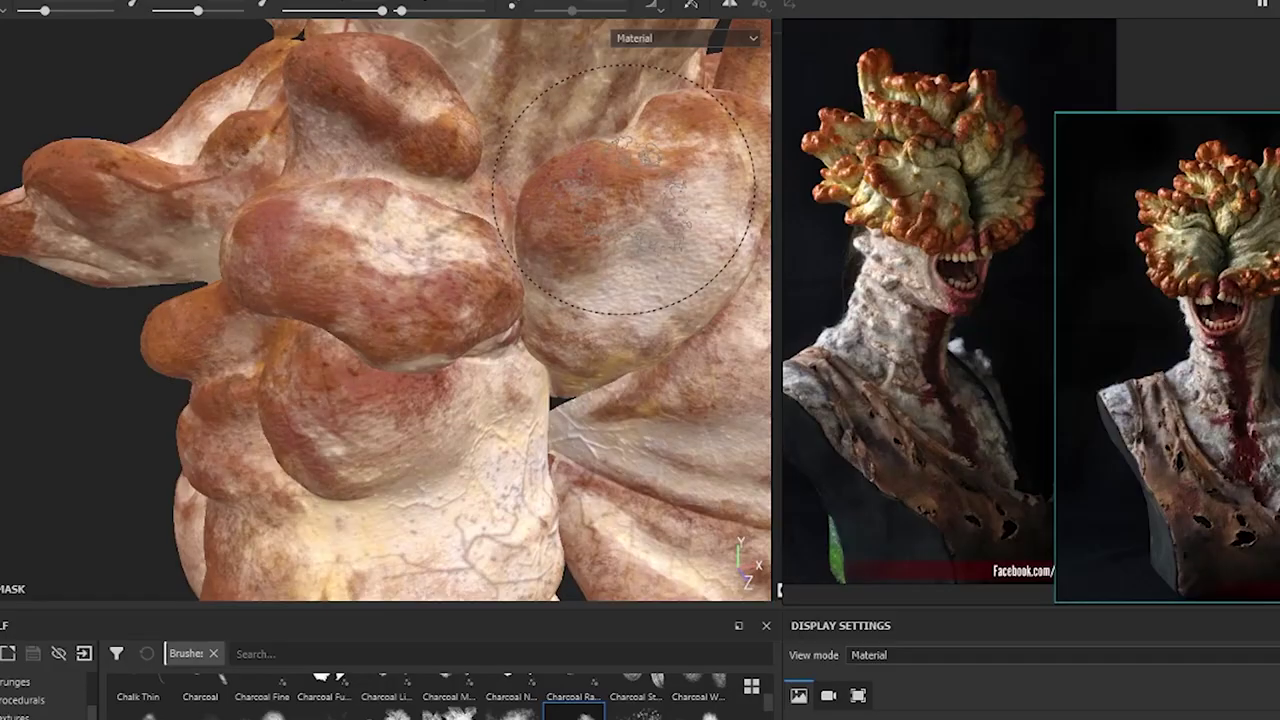
Step: Zoom in on the painted teeth and orbit around the Clicker's head to inspect the jaw
middle_click_drag(358, 448, 457, 251, "alt")
scroll(215, 390, "up", 4)
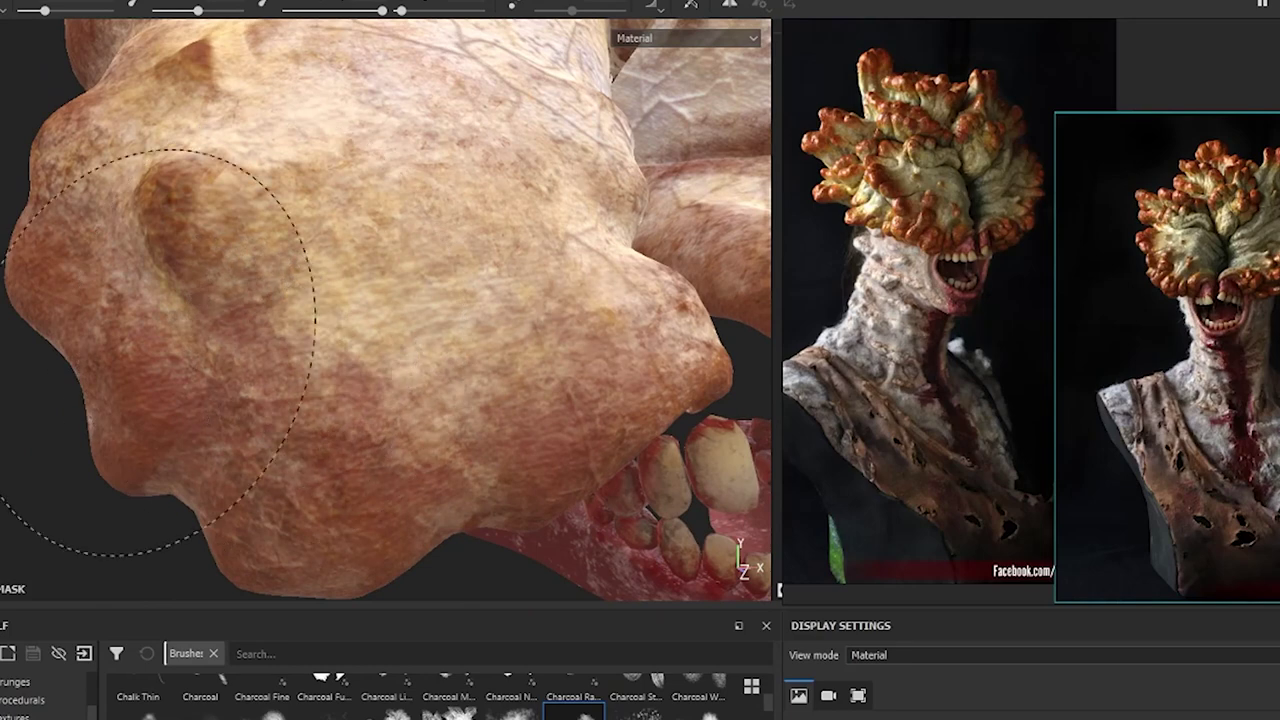
mouse_move(160, 352)
left_mouse_down("alt")
mouse_move(214, 271)
mouse_move(270, 262)
mouse_move(329, 229)
mouse_move(323, 383)
mouse_move(505, 220)
left_mouse_up("alt")
left_click_drag(420, 515, 460, 394, "alt")
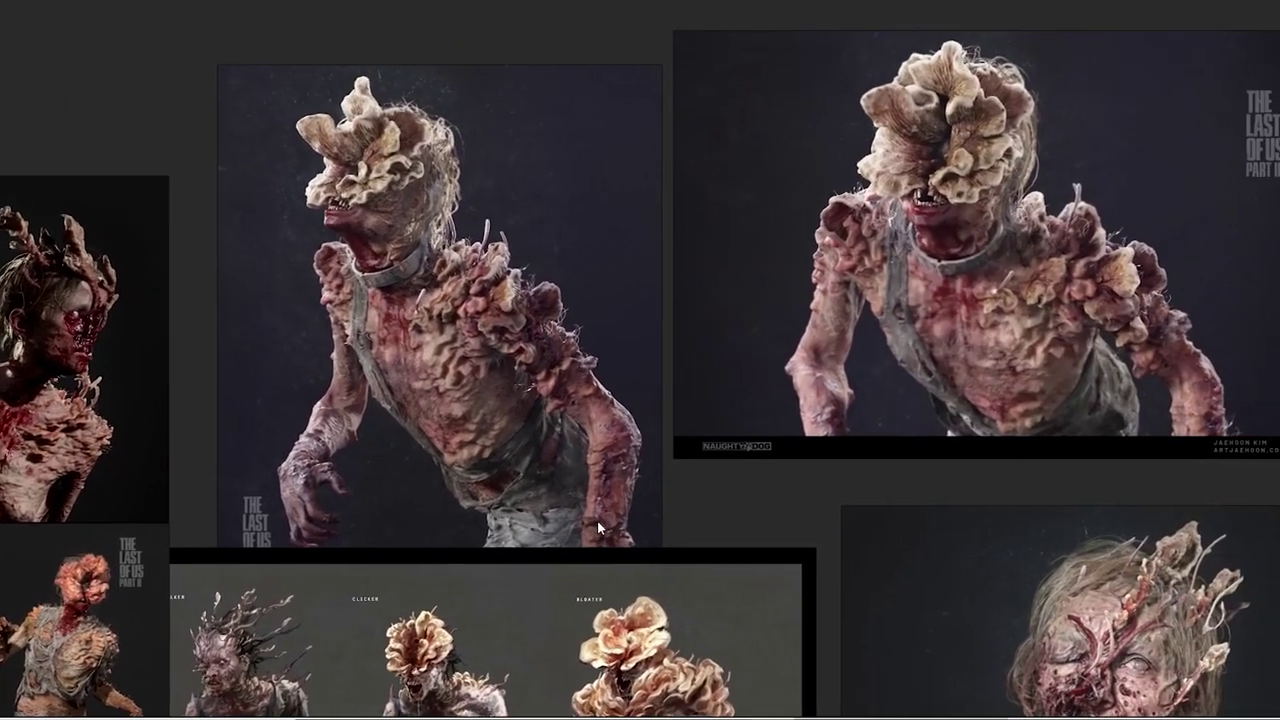
Step: Pan across the Clicker reference board and filter Substance Source to Organic materials
middle_click_drag(597, 520, 457, 491)
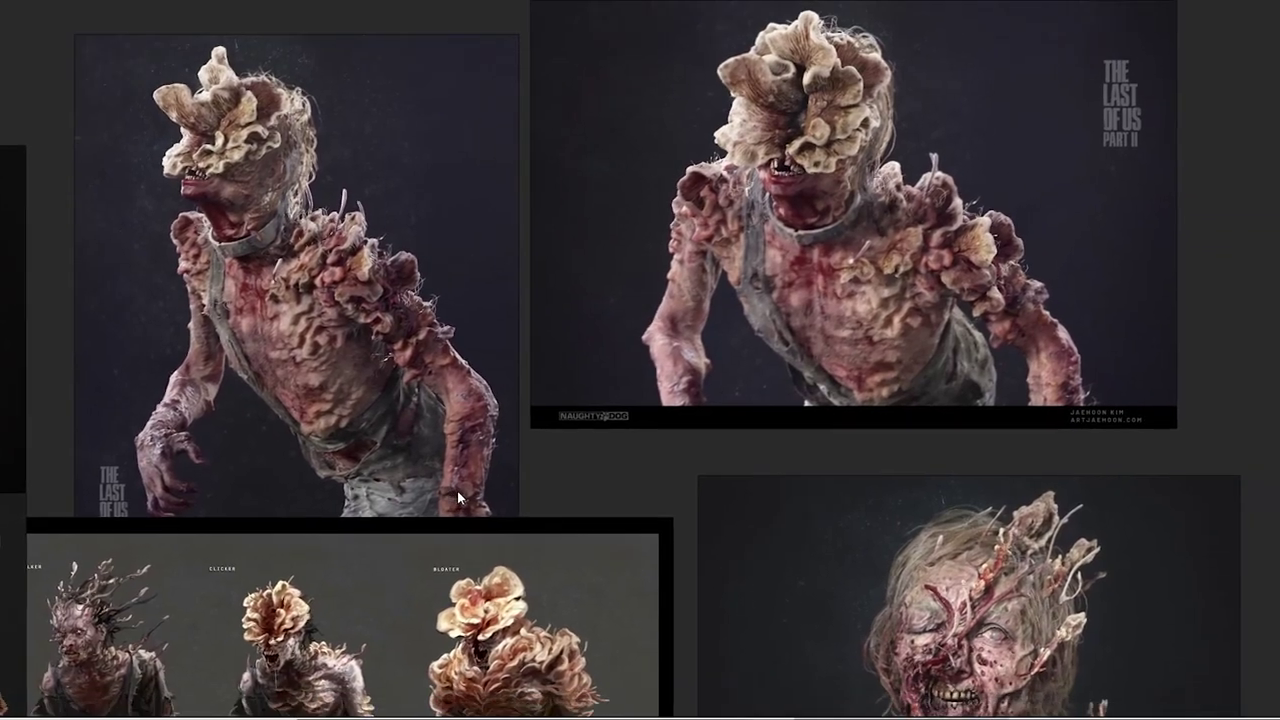
middle_click_drag(578, 512, 411, 340)
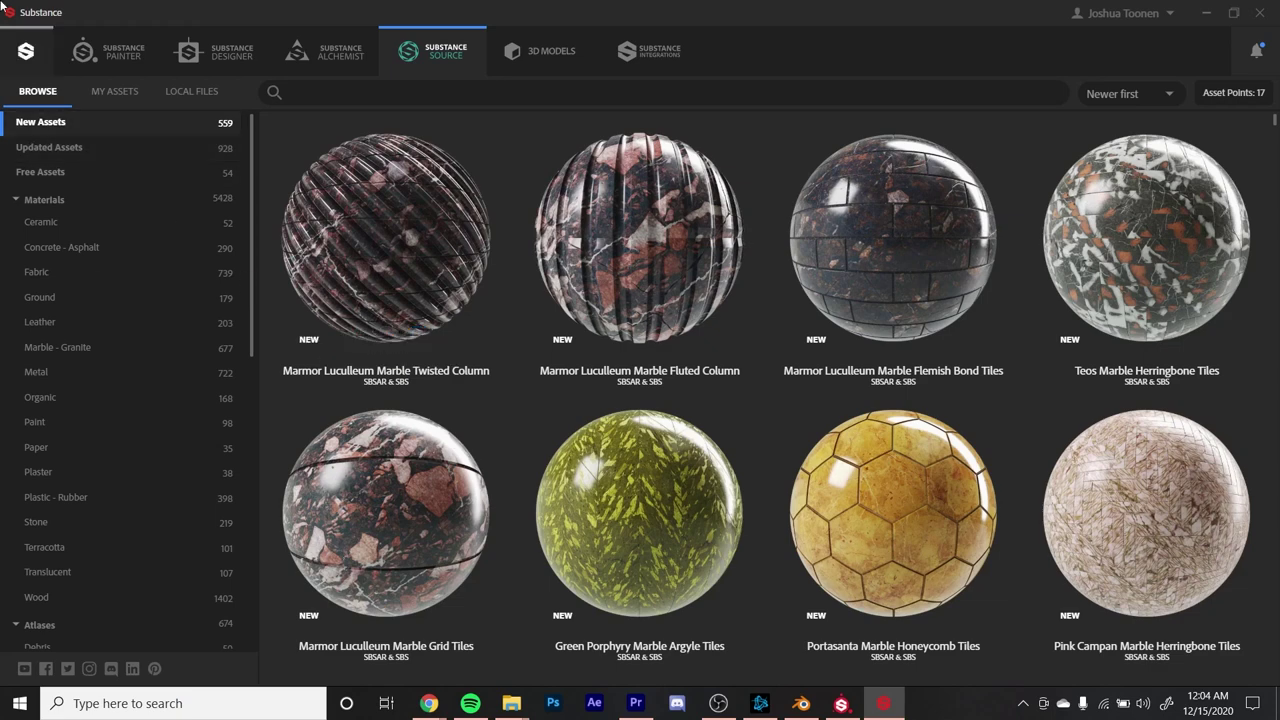
left_click(40, 397)
scroll(795, 375, "down", 4)
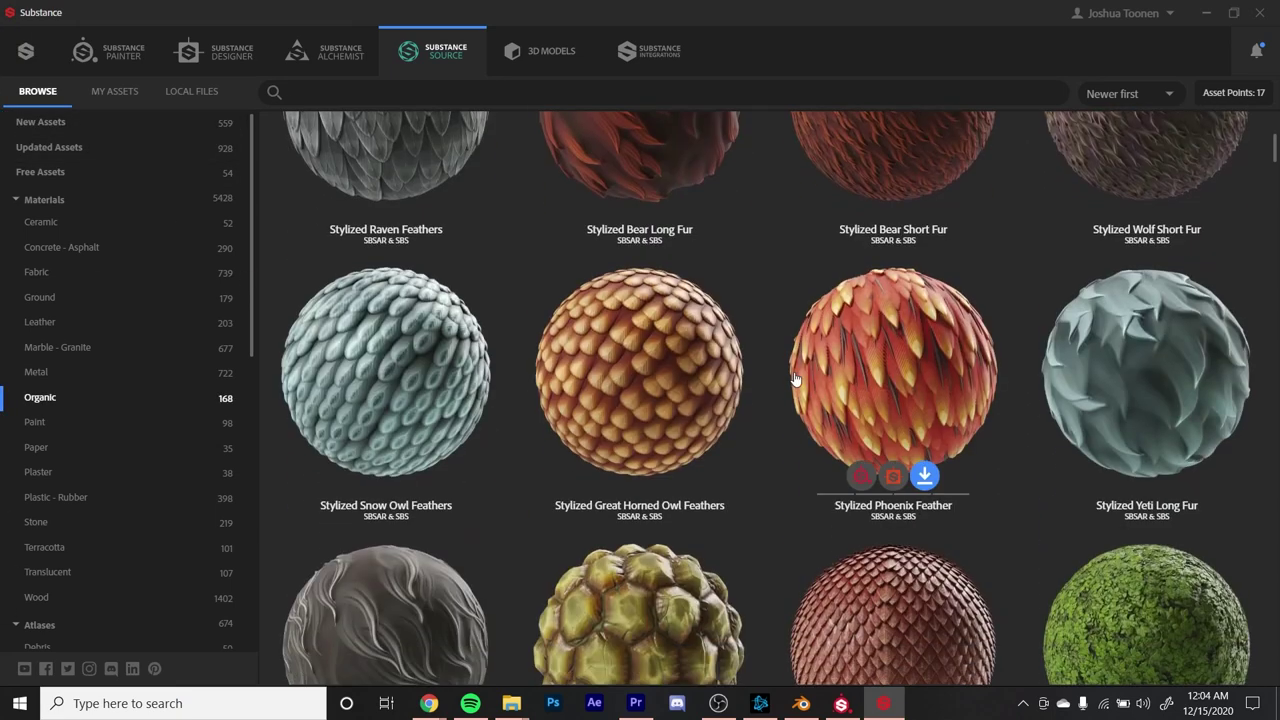
scroll(795, 378, "down", 10)
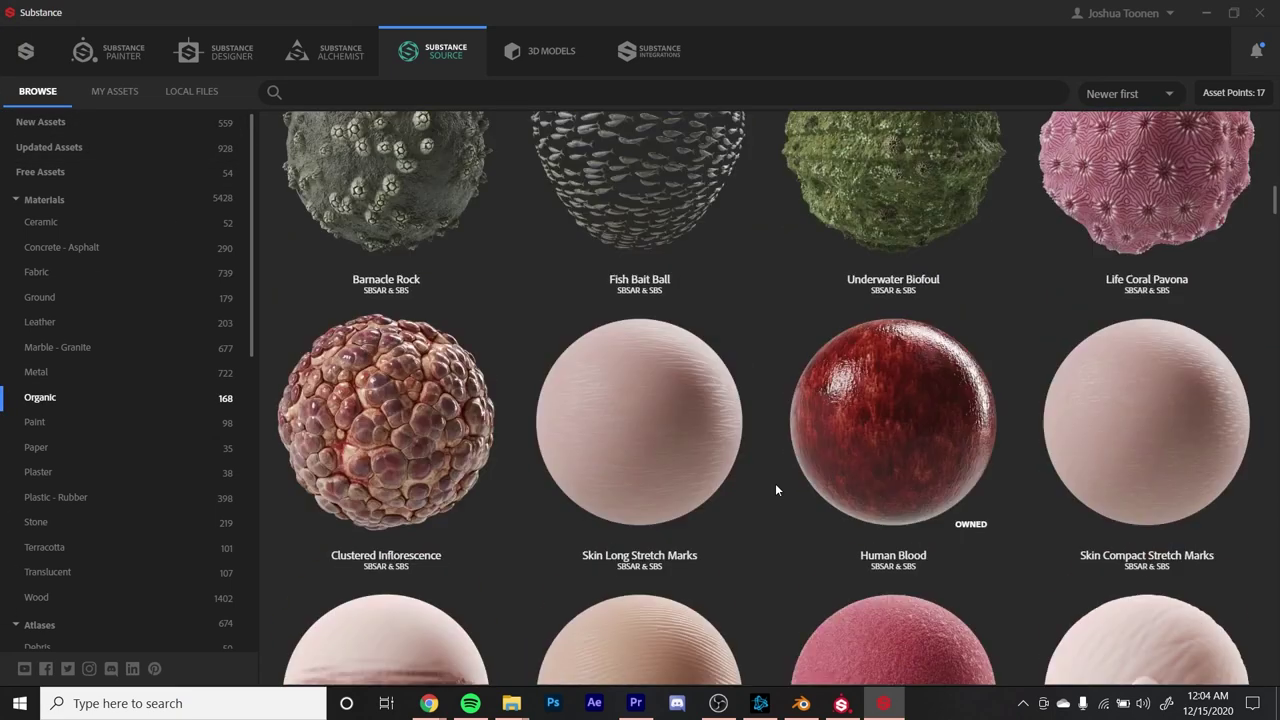
Step: View the Skin Crust presets, then apply Flesh Carbonized as a new layer on the torso
scroll(776, 487, "down", 6)
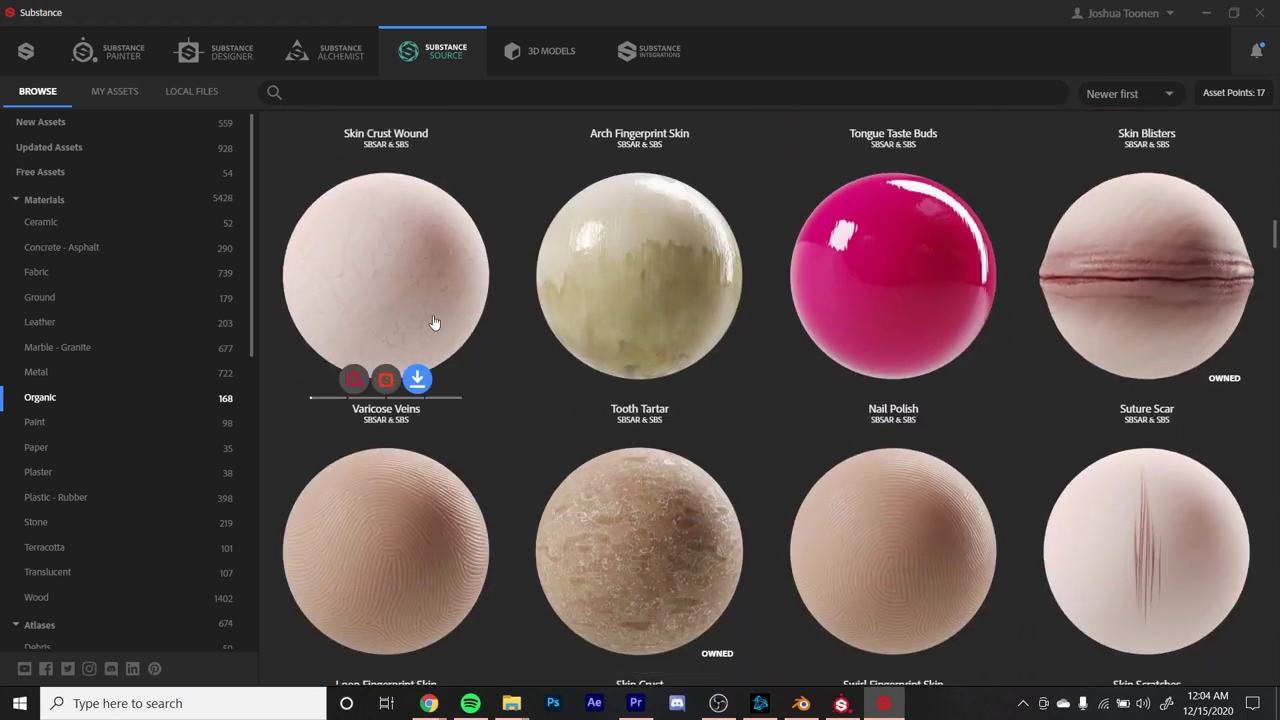
scroll(465, 371, "down", 3)
left_click(641, 301)
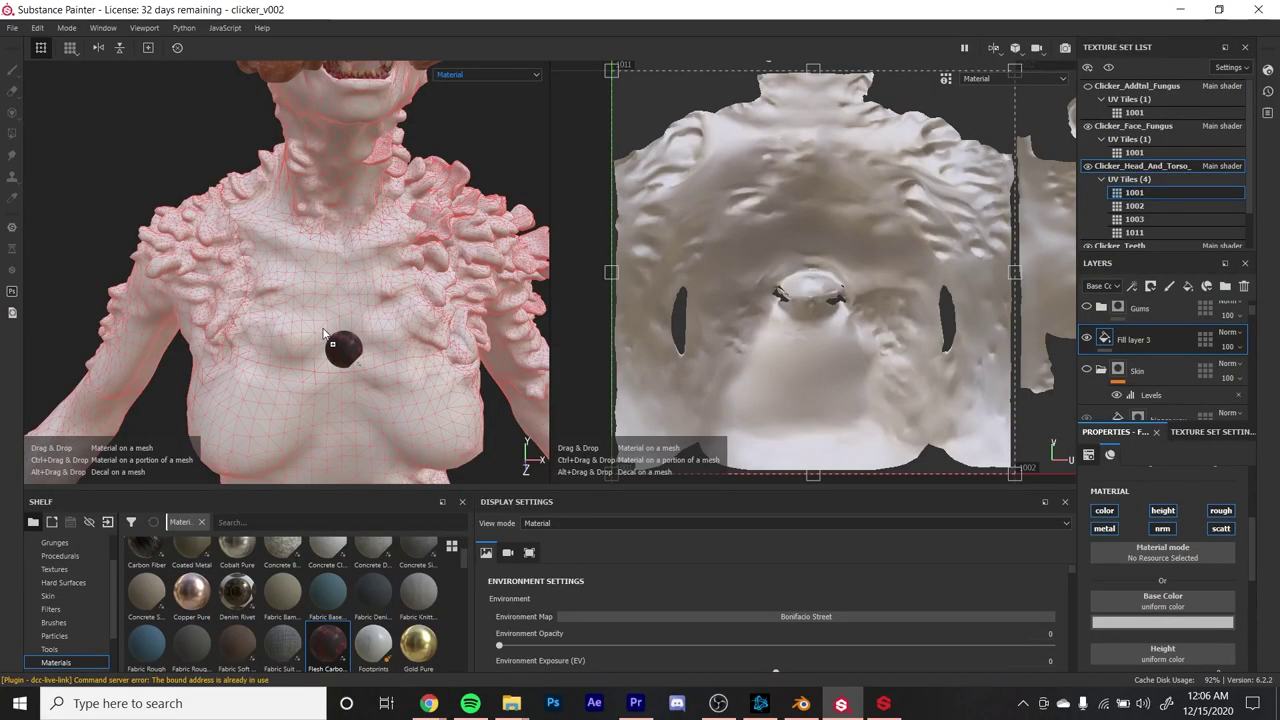
left_click_drag(322, 335, 322, 333)
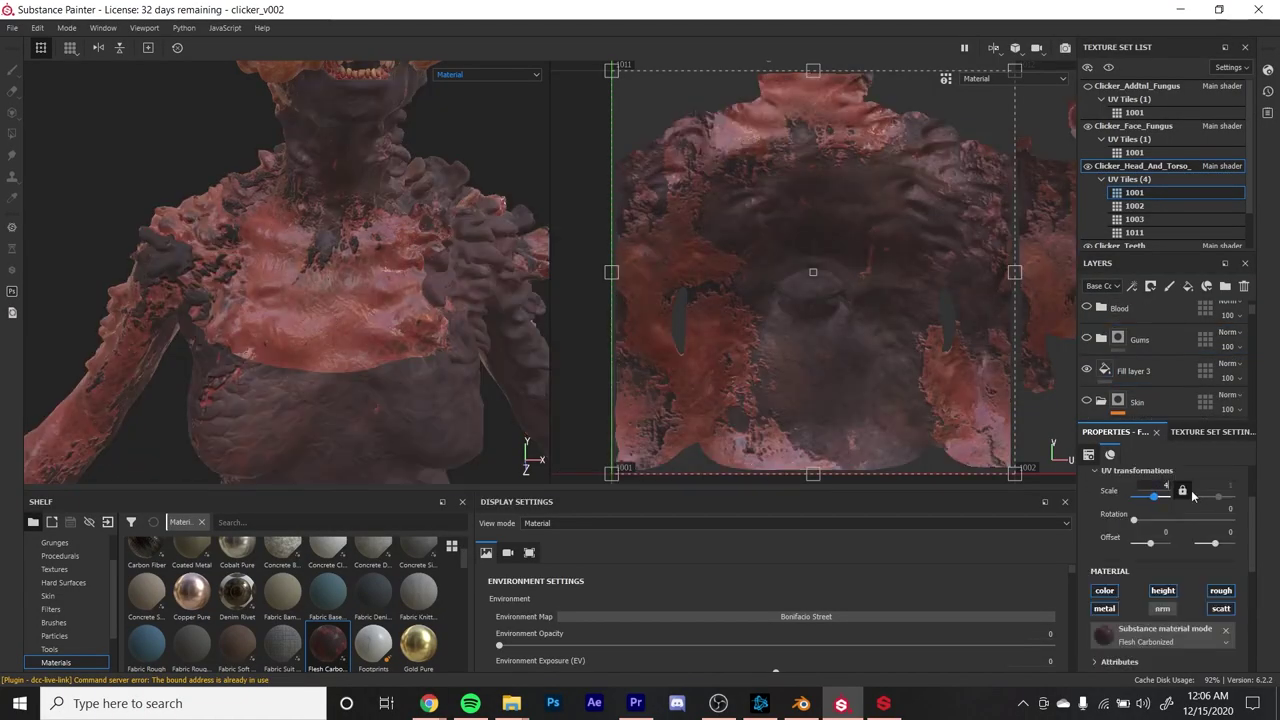
Step: Set Flesh Carbonized's UV scale to 4 and paint a red flesh patch onto the chest
type("4")
key("Return")
left_click_drag(258, 290, 275, 345)
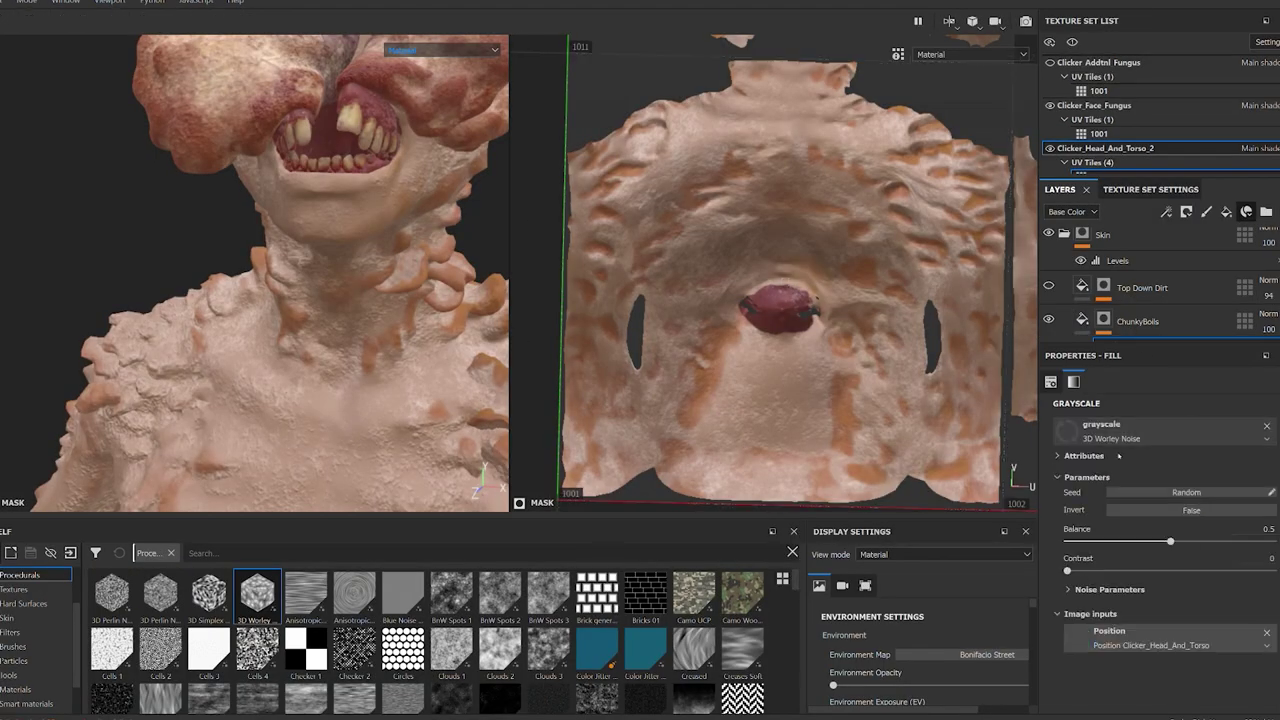
Step: Adjust the noise Balance parameter of the mask
left_click(1068, 589)
scroll(1160, 560, "down", 1)
left_click_drag(1188, 455, 1122, 455)
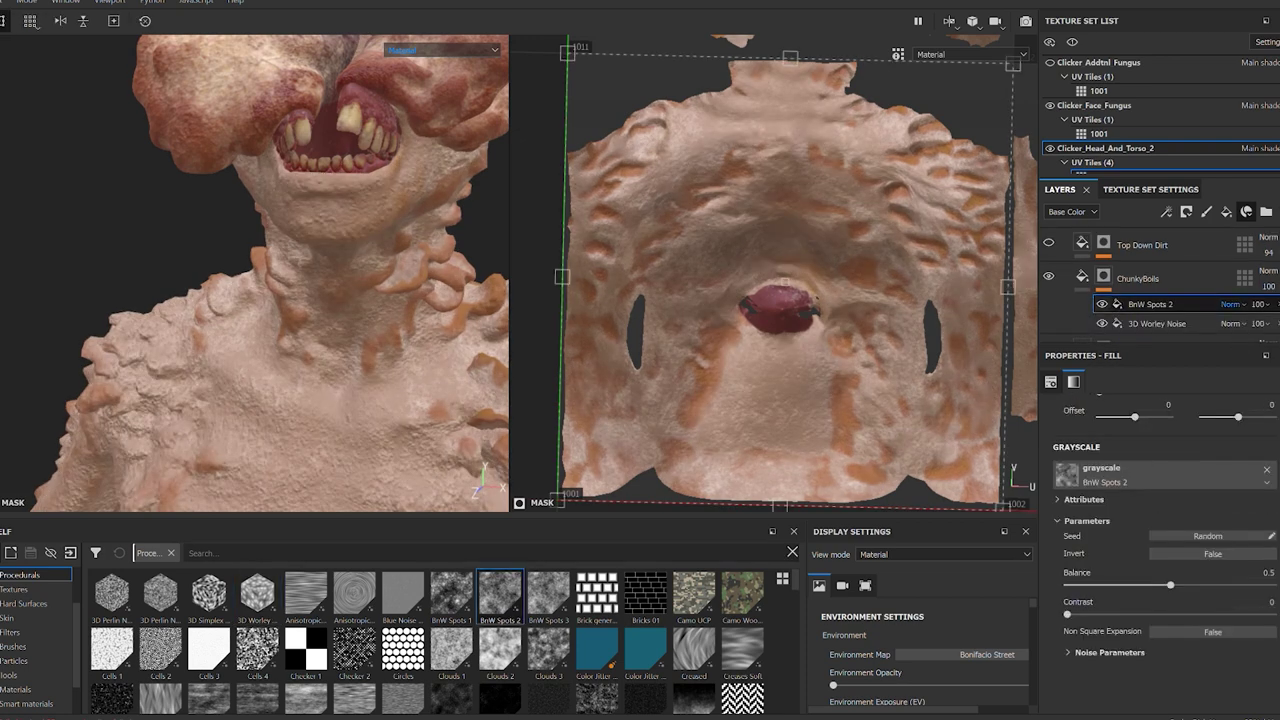
scroll(283, 291, "up", 3)
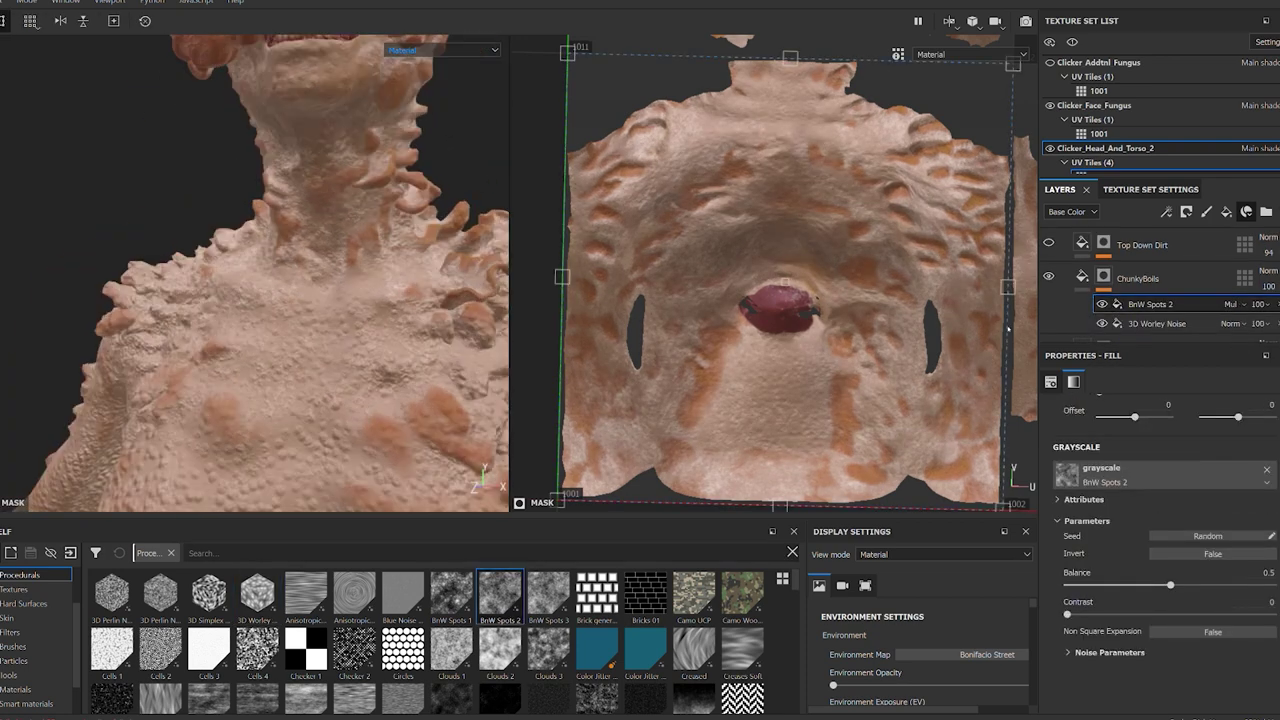
Step: Add a BnW Spots 2 fill under ChunkyBoils and orbit the model to check the texture
middle_click_drag(283, 291, 370, 458, "alt")
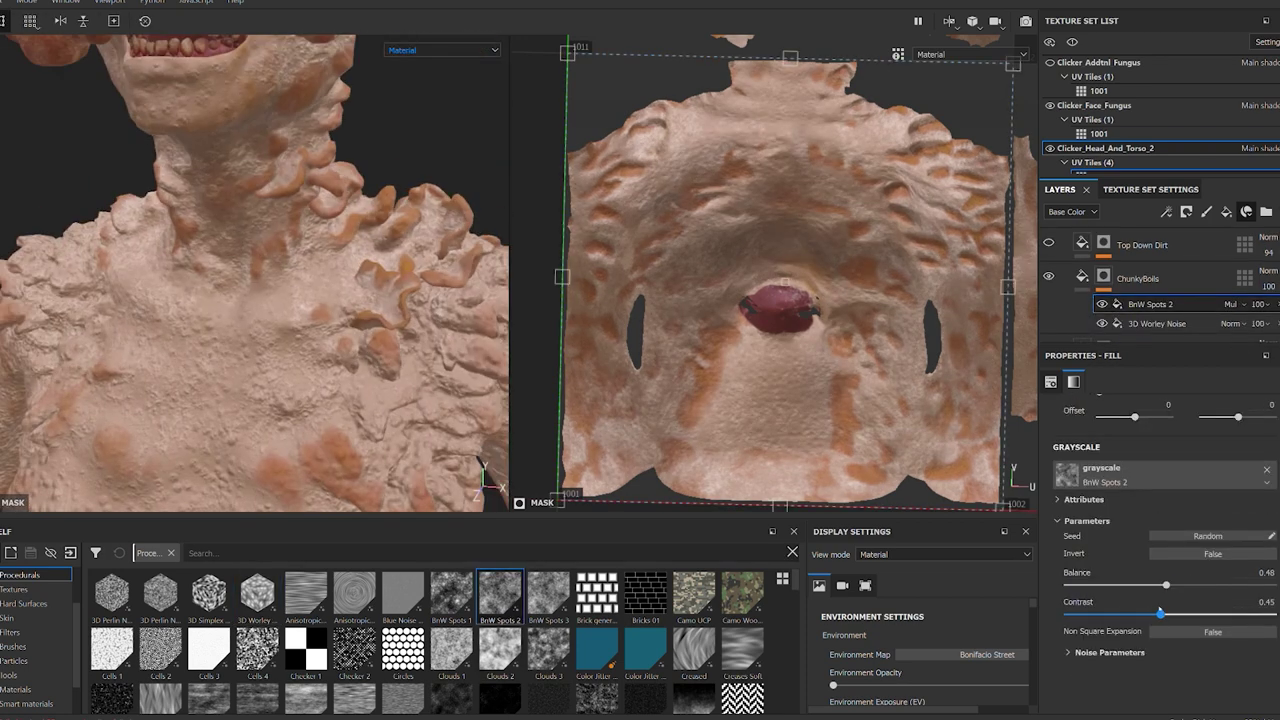
left_click_drag(230, 300, 280, 350, "alt")
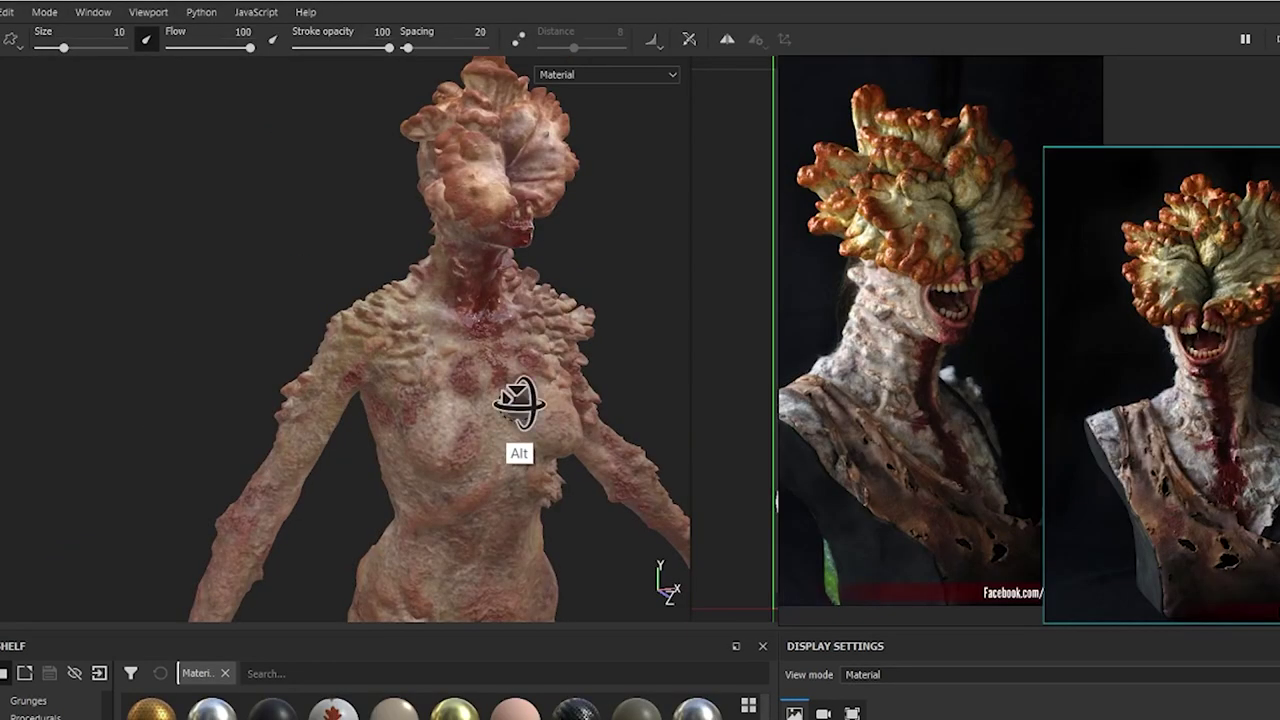
left_click_drag(514, 400, 451, 343, "alt")
mouse_move(645, 455)
left_mouse_down("alt")
mouse_move(369, 463)
mouse_move(614, 449)
mouse_move(394, 455)
left_mouse_up("alt")
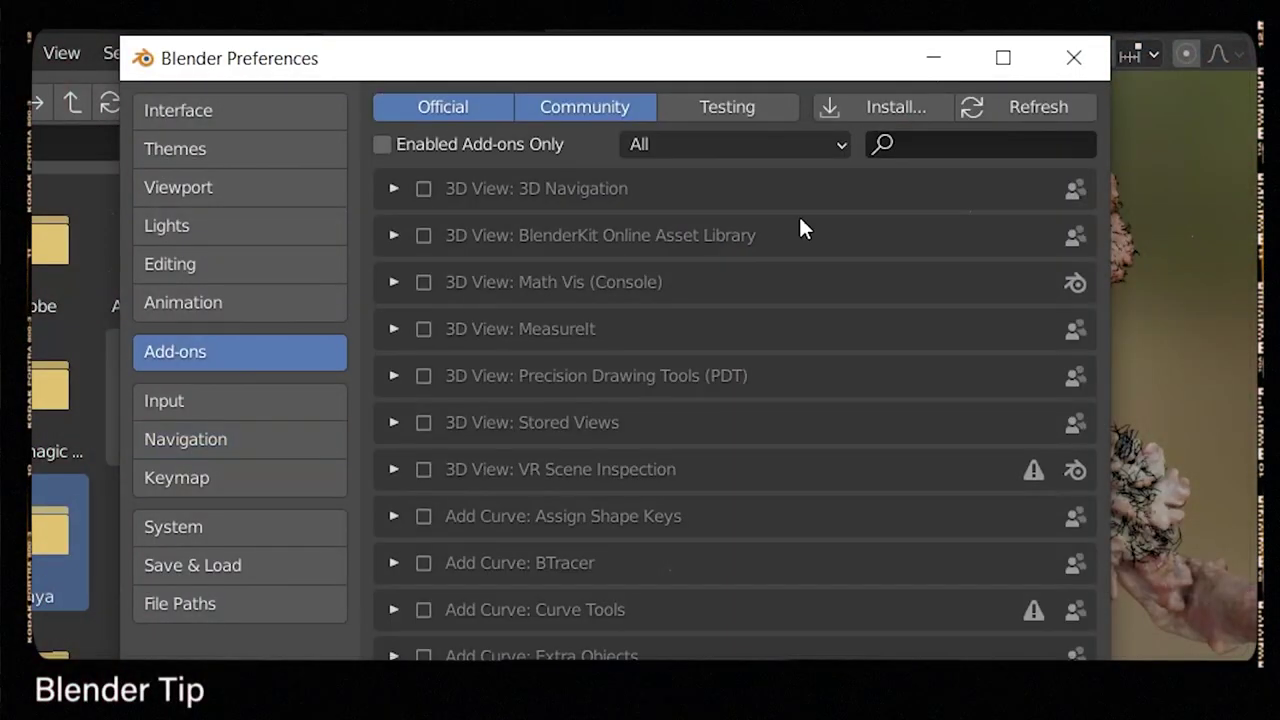
Step: Enable Node Wrangler and wire the face fungus material to its texture maps
type("node wra")
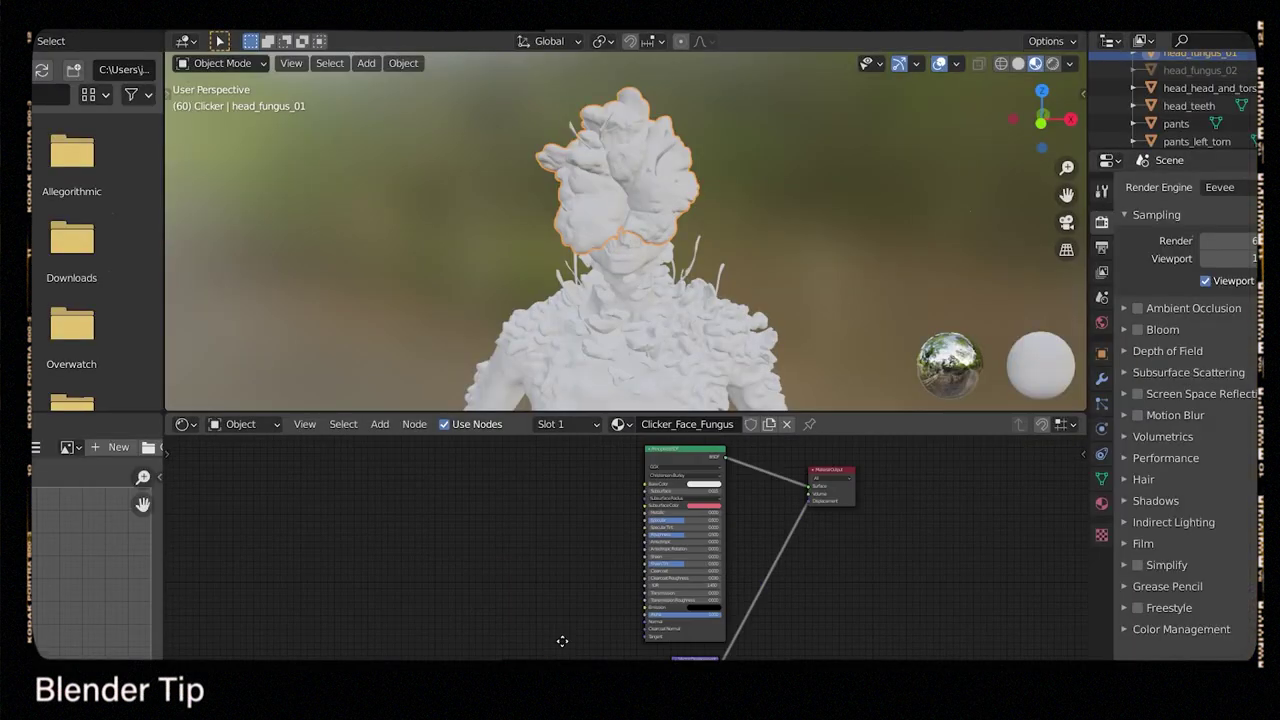
key("ctrl+shift+t")
left_click(410, 76)
left_click(410, 92, "shift")
left_click_drag(453, 134, 455, 190)
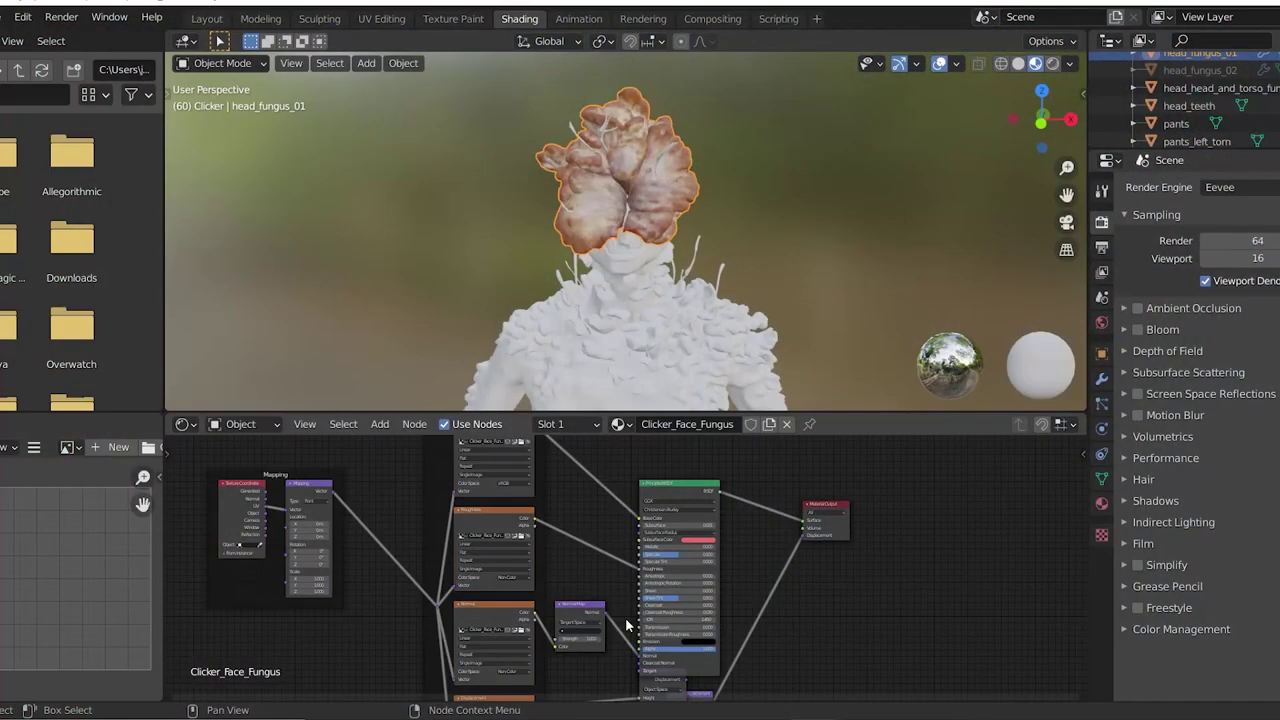
scroll(620, 220, "up", 5)
left_click_drag(568, 544, 610, 692)
scroll(715, 202, "down", 3)
scroll(681, 155, "down", 5)
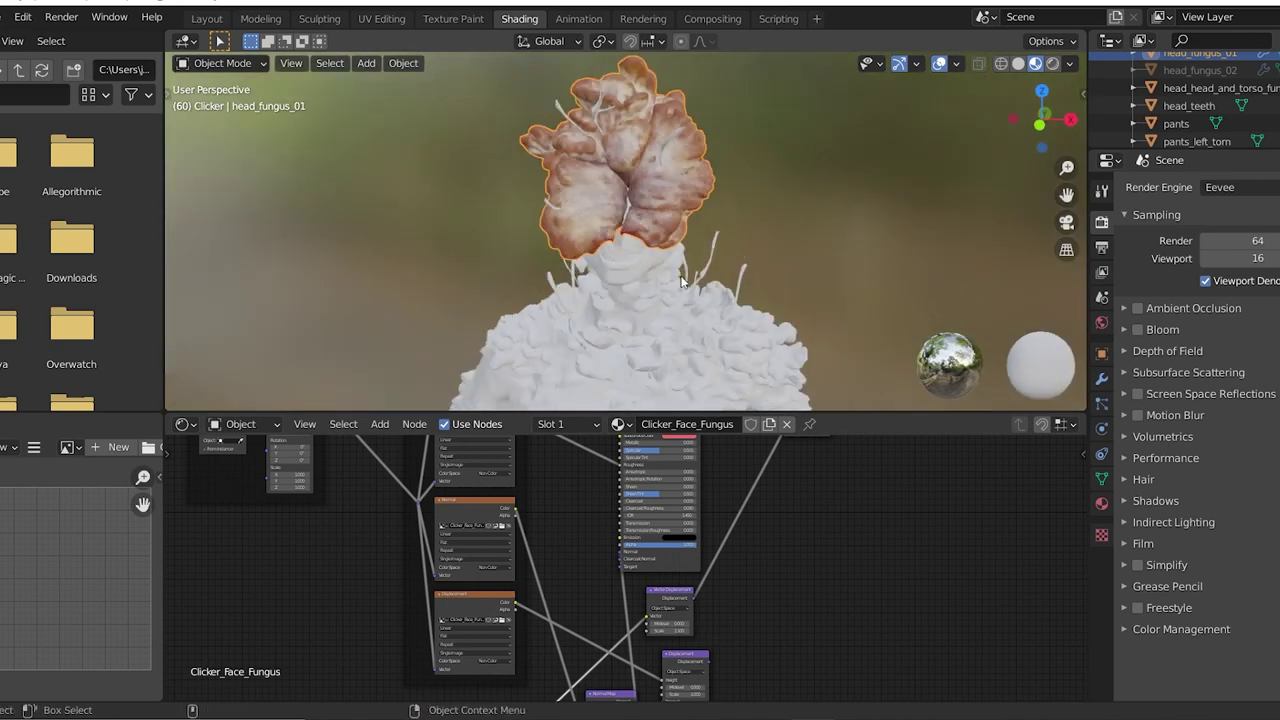
Step: Connect the head-and-torso material to its texture maps, including the Scattering map
left_click(619, 258)
key("ctrl+shift+t")
left_click(420, 207)
left_click(420, 273, "ctrl")
left_click(420, 339, "ctrl")
left_click(440, 536, "ctrl")
left_click(430, 602, "ctrl")
scroll(497, 562, "down", 3)
left_click(497, 552, "ctrl")
left_click(1030, 635)
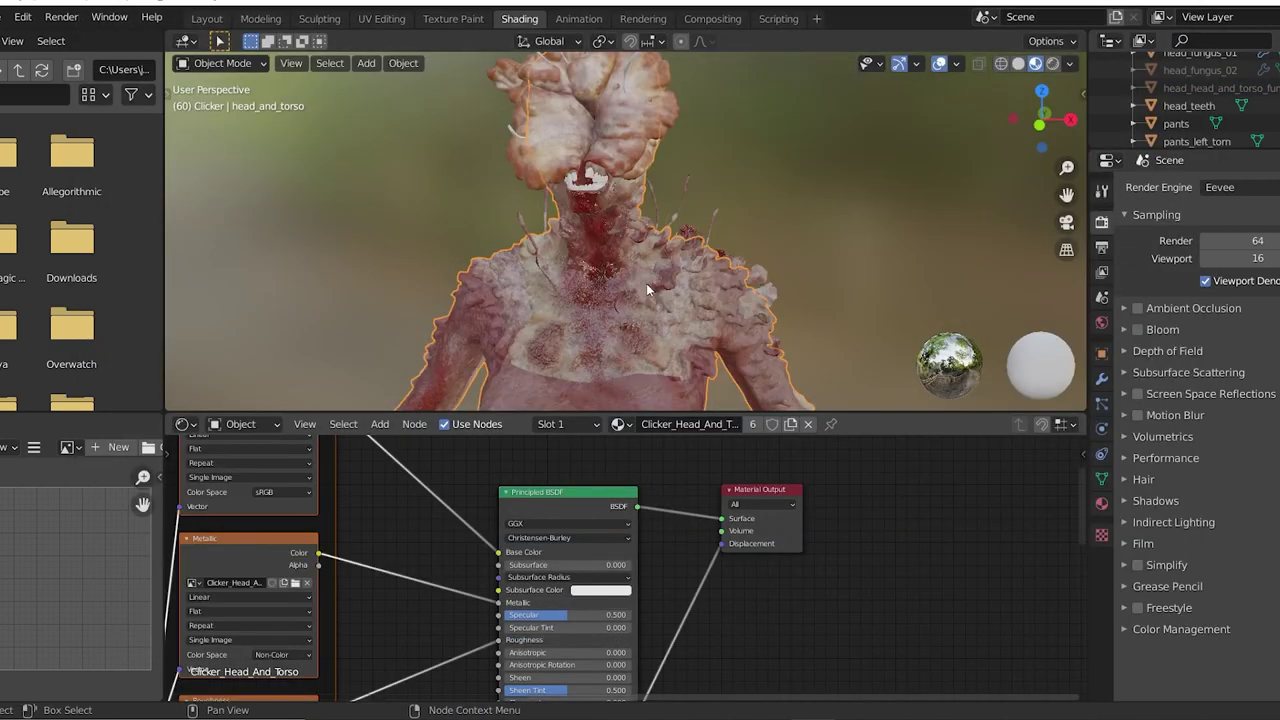
Step: Connect the teeth material to its base colour, height and remaining texture maps
left_click(587, 232)
key("ctrl+shift+t")
left_click(420, 474)
left_click(420, 491, "ctrl")
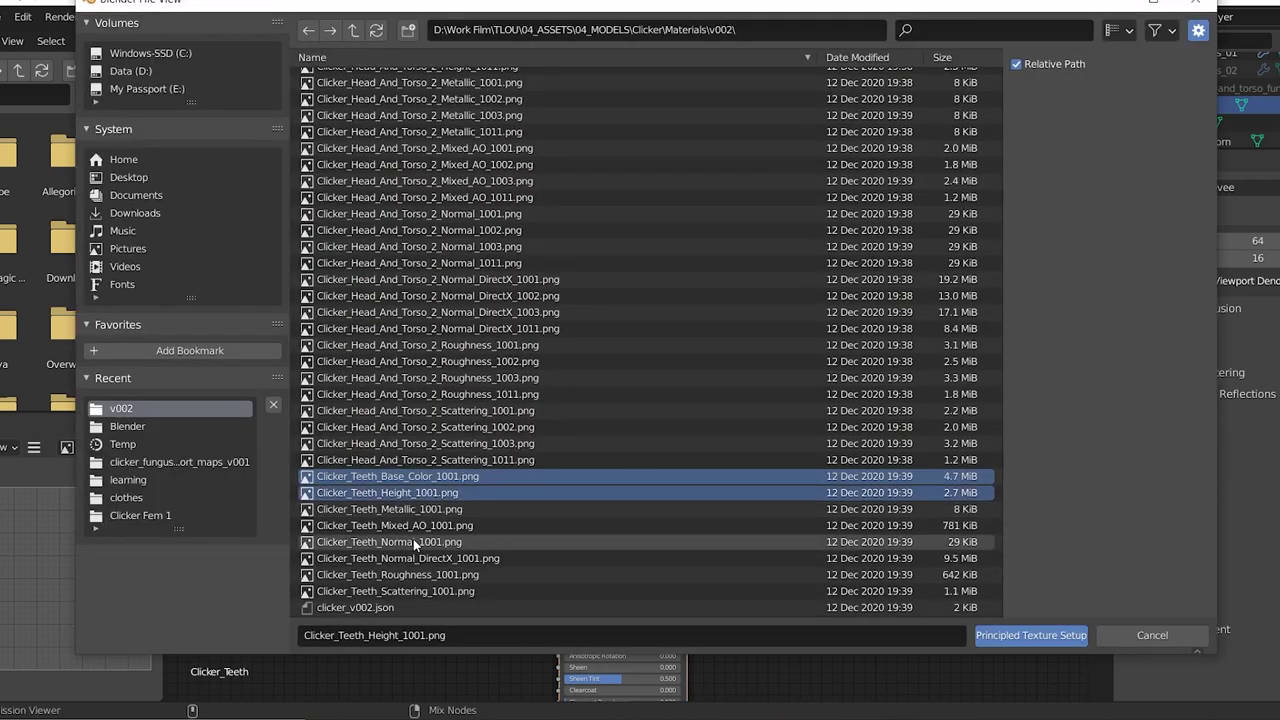
left_click(420, 543, "ctrl")
left_click(420, 563, "ctrl")
left_click(1030, 635)
Step: Search Blender's add-on preferences for rigify
middle_click_drag(630, 262, 435, 2)
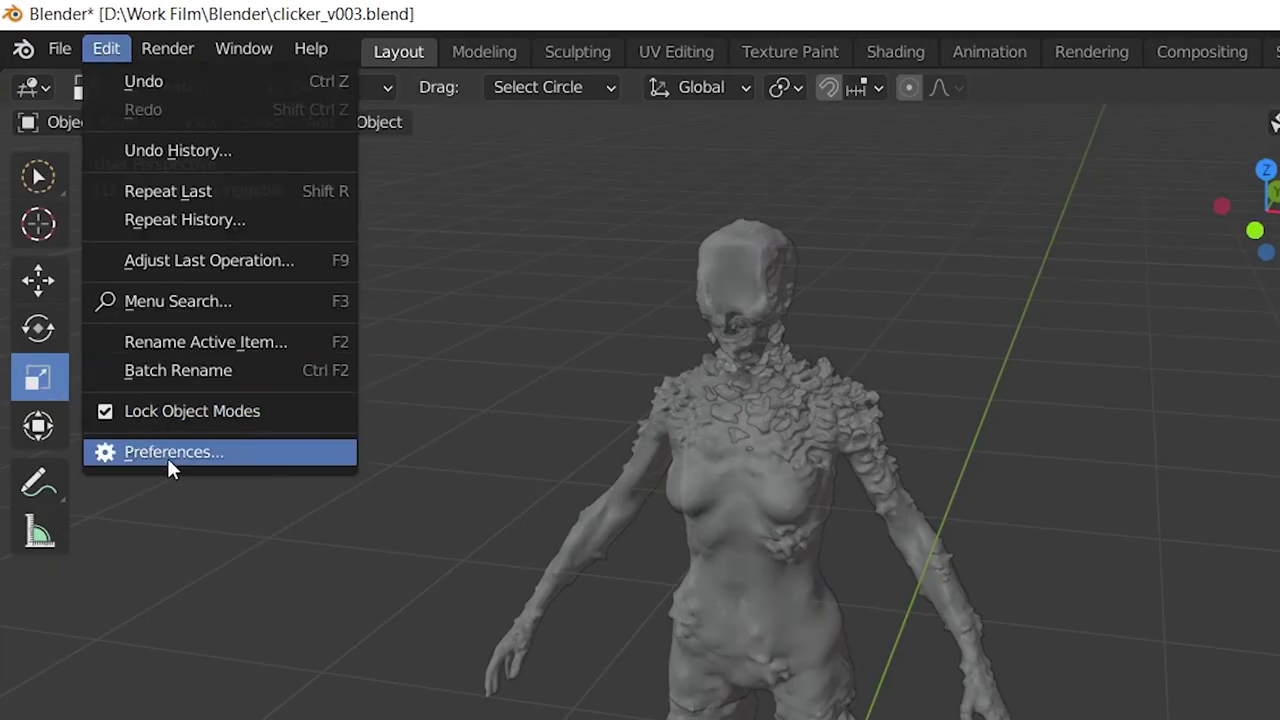
left_click(167, 456)
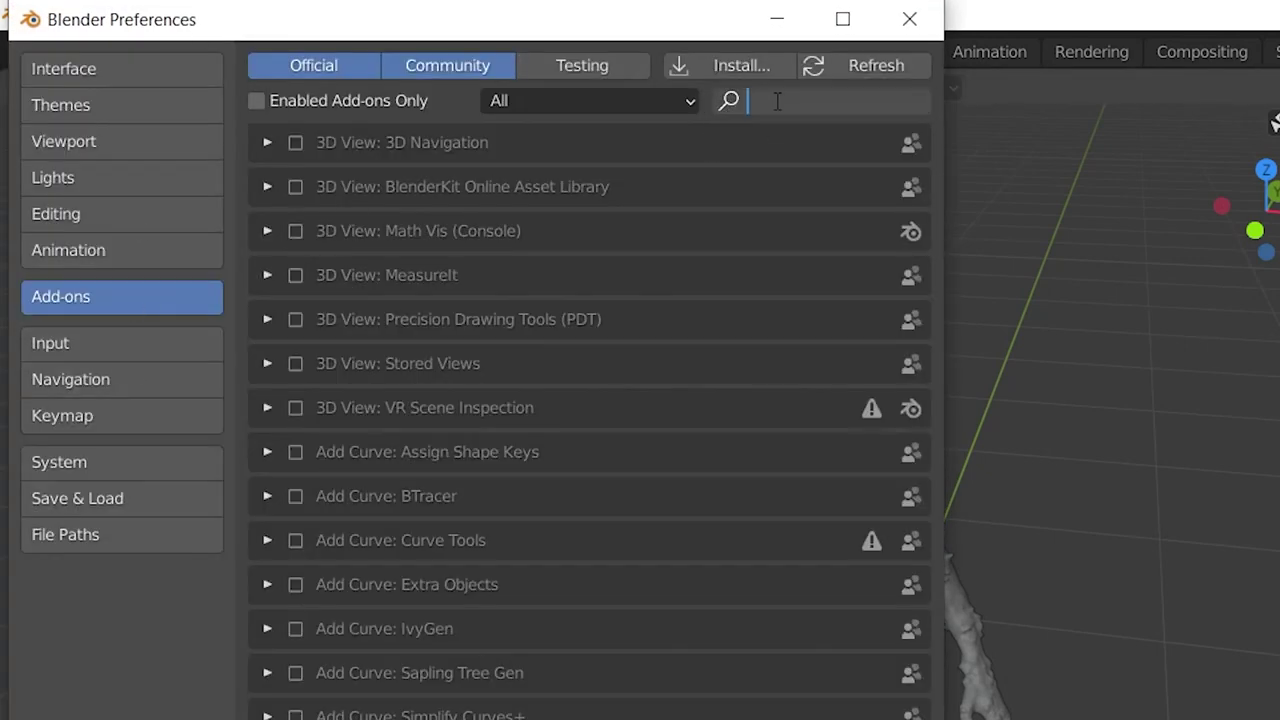
type("rigify")
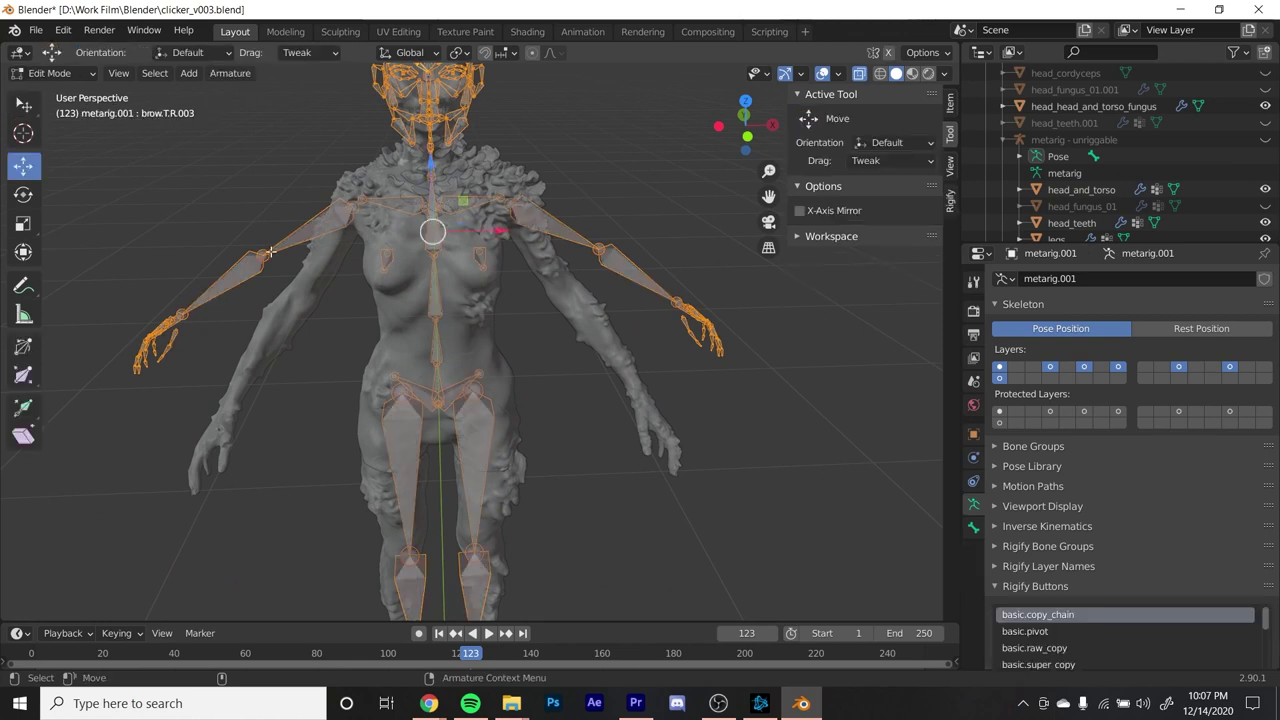
Step: Fit the metarig arm bones to the body, reposition the torso, and raise the head bone
left_click_drag(260, 244, 309, 291)
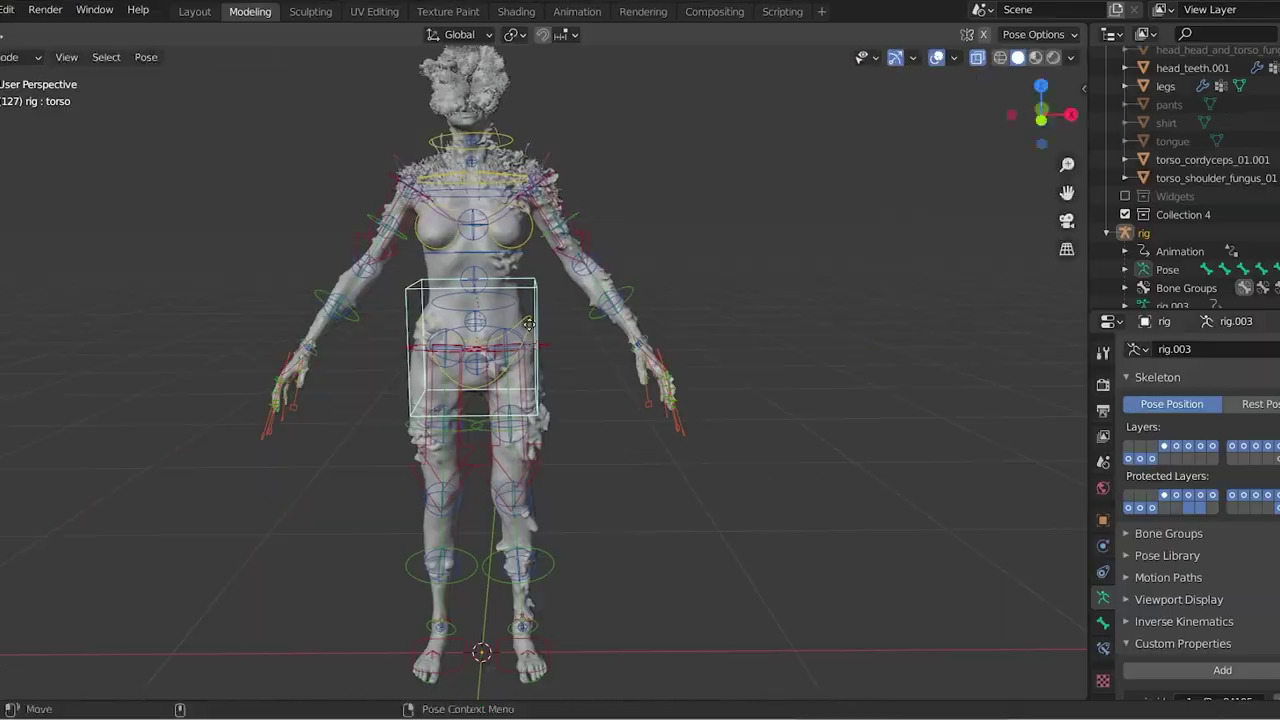
key("g")
left_click(578, 461)
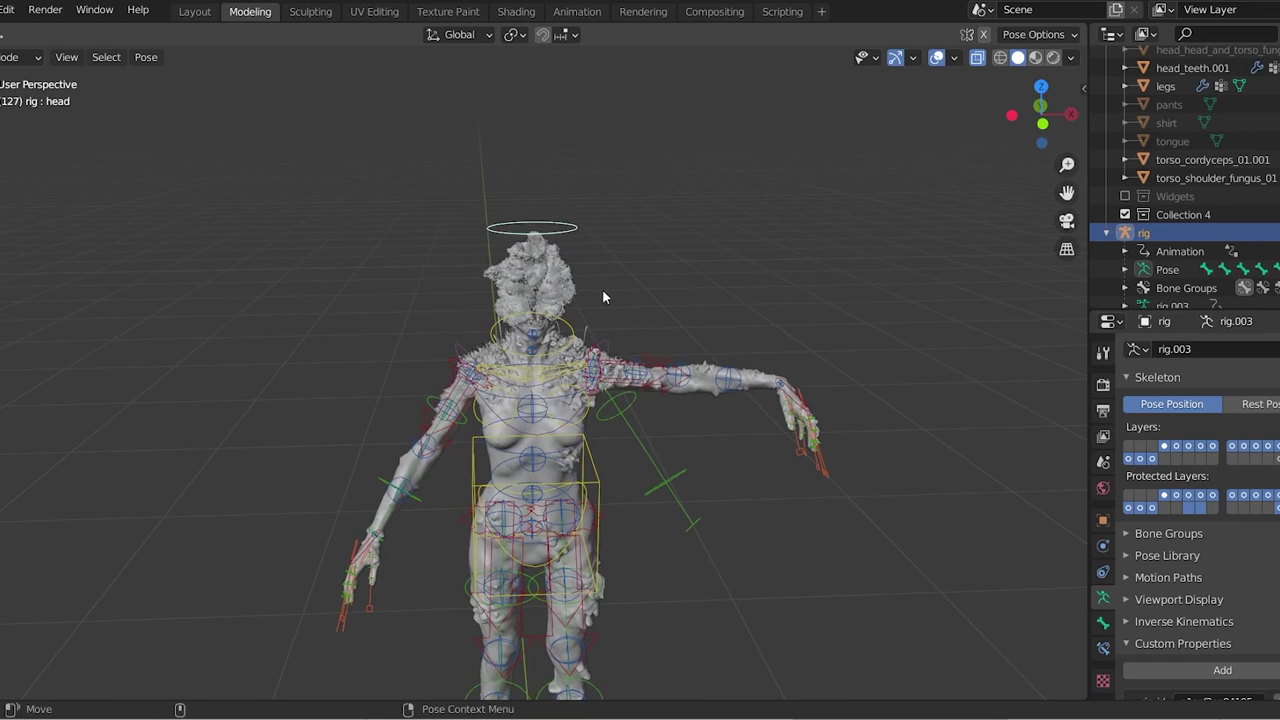
key("g")
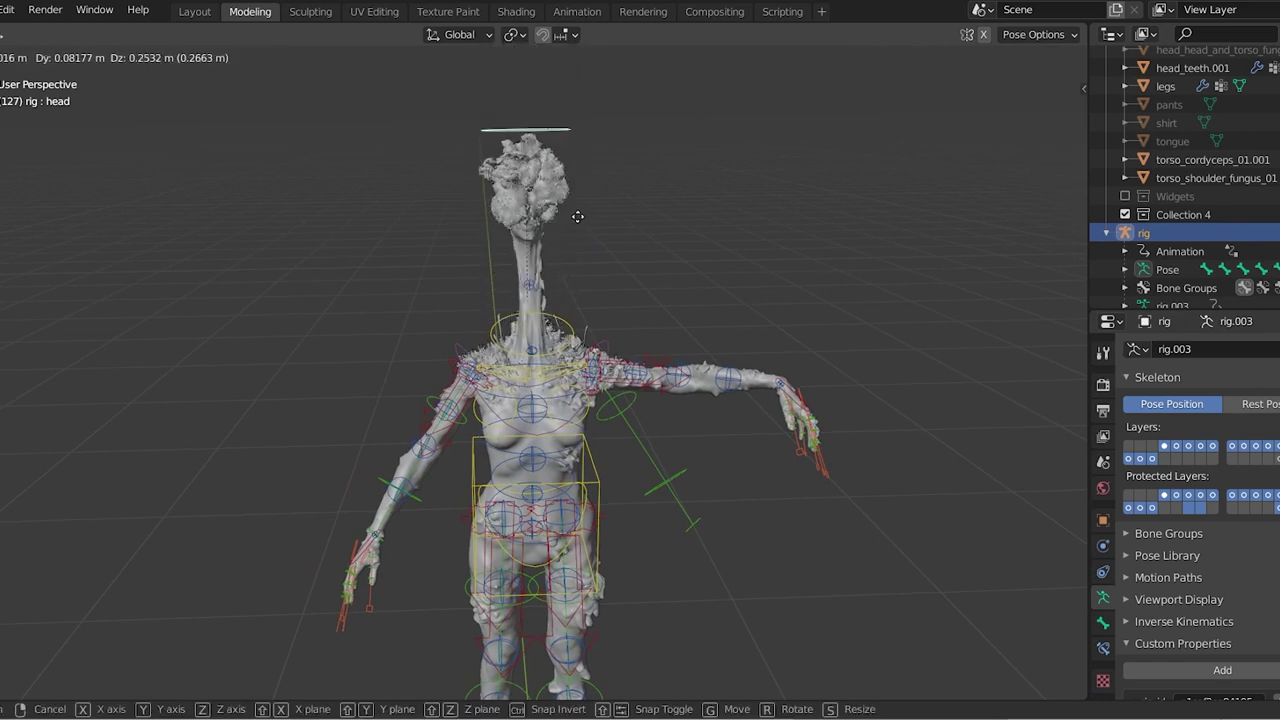
left_click(635, 218)
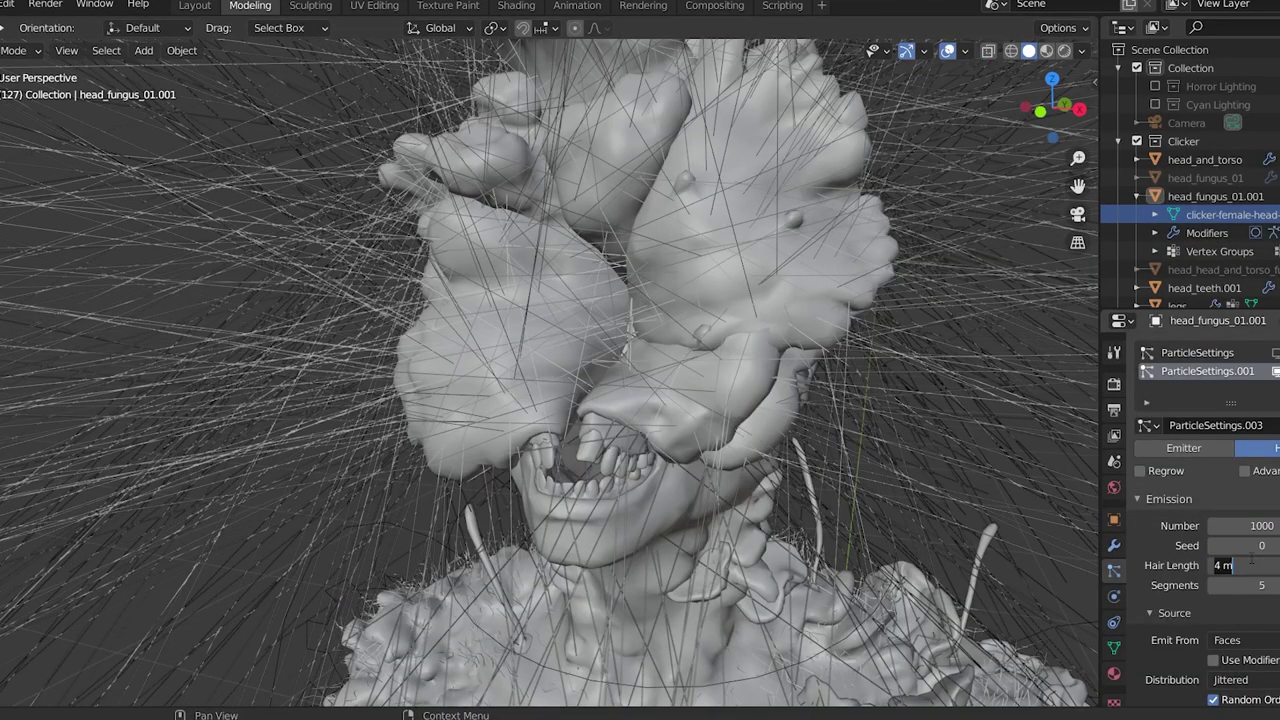
Step: Confirm the shorter hair length and assign the ScraggleHair material to the hair
key("Return")
scroll(1181, 560, "down", 8)
left_click(1245, 565)
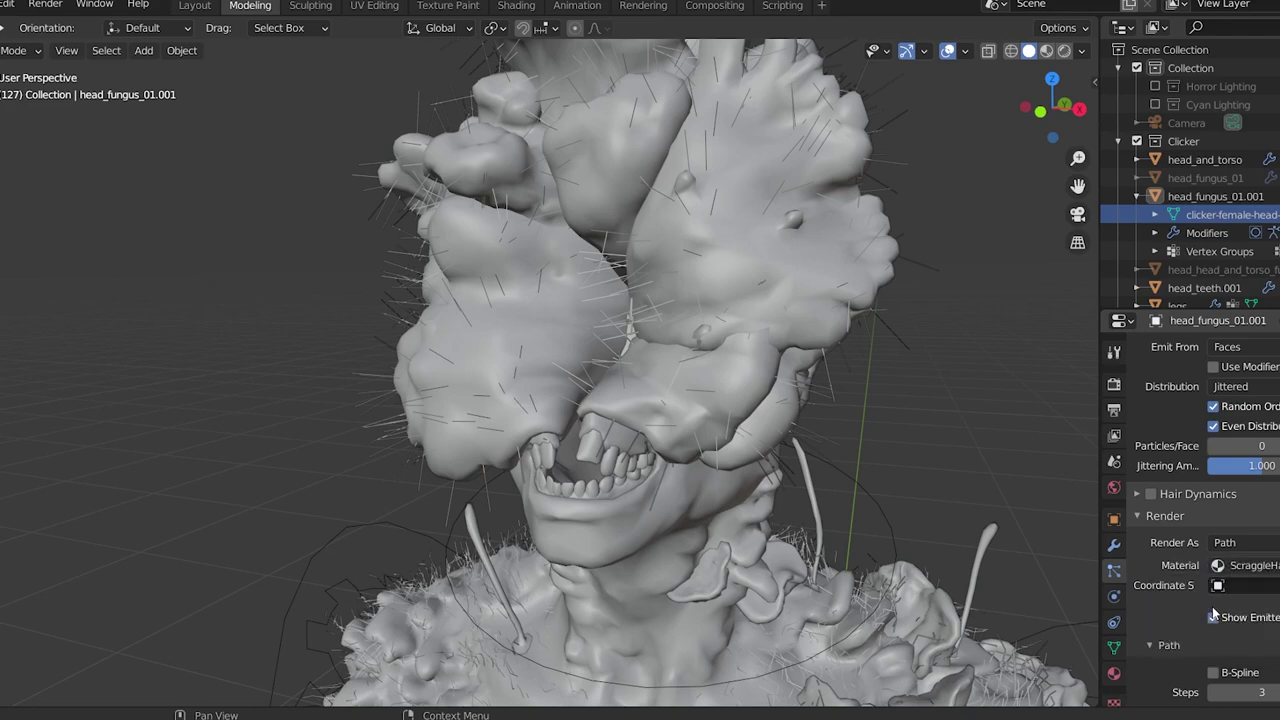
left_click(1208, 606)
Step: Raise the hair path steps to 8 and paint hair weights across the torso
scroll(1190, 596, "down", 3)
left_click(1272, 575)
scroll(1241, 541, "down", 3)
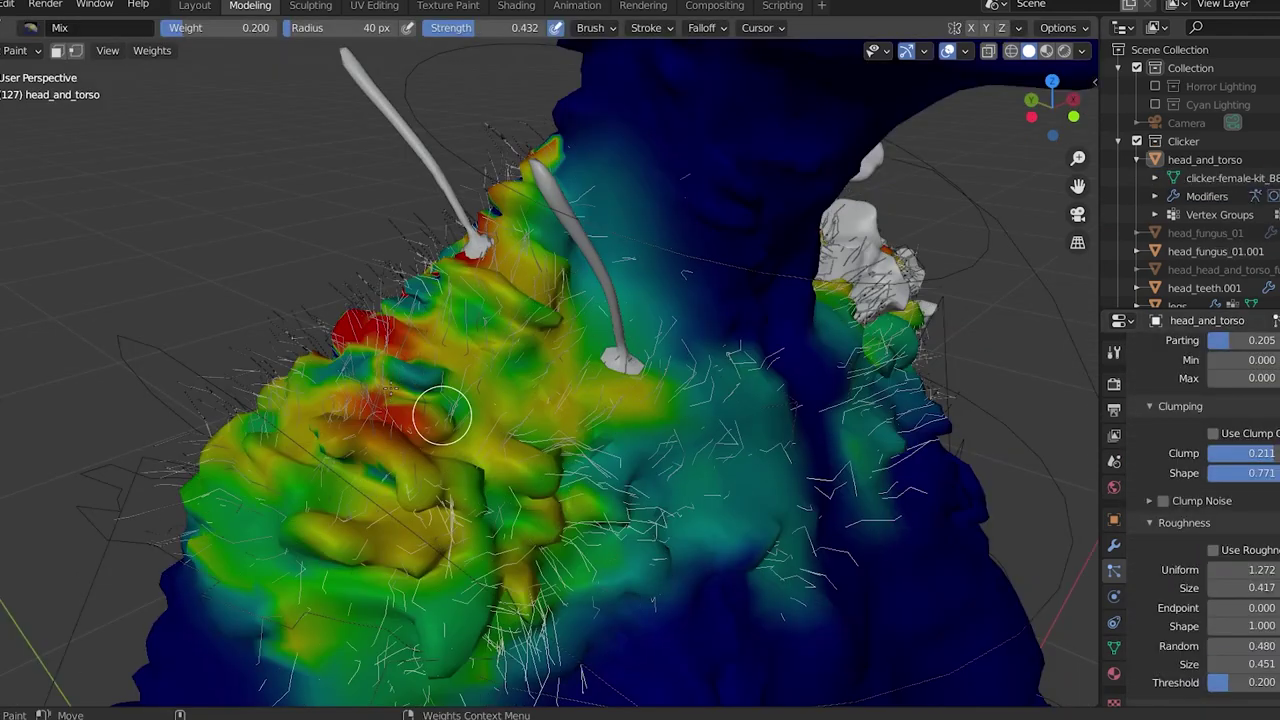
mouse_move(434, 414)
left_mouse_down()
mouse_move(349, 449)
mouse_move(505, 441)
mouse_move(535, 404)
mouse_move(580, 383)
mouse_move(661, 373)
mouse_move(541, 349)
mouse_move(429, 355)
mouse_move(438, 459)
mouse_move(491, 523)
left_mouse_up()
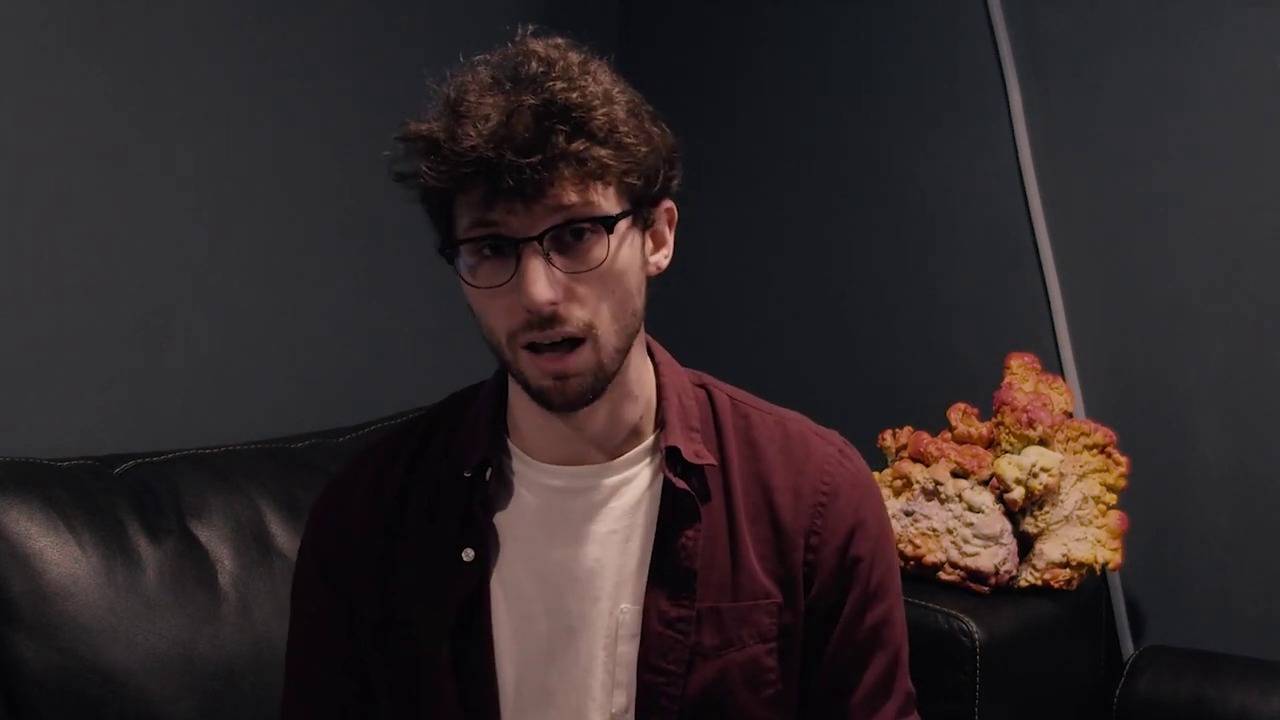
Step: Move Spot.010 vertically and trackball-rotate it toward the Clicker
key("g")
key("z")
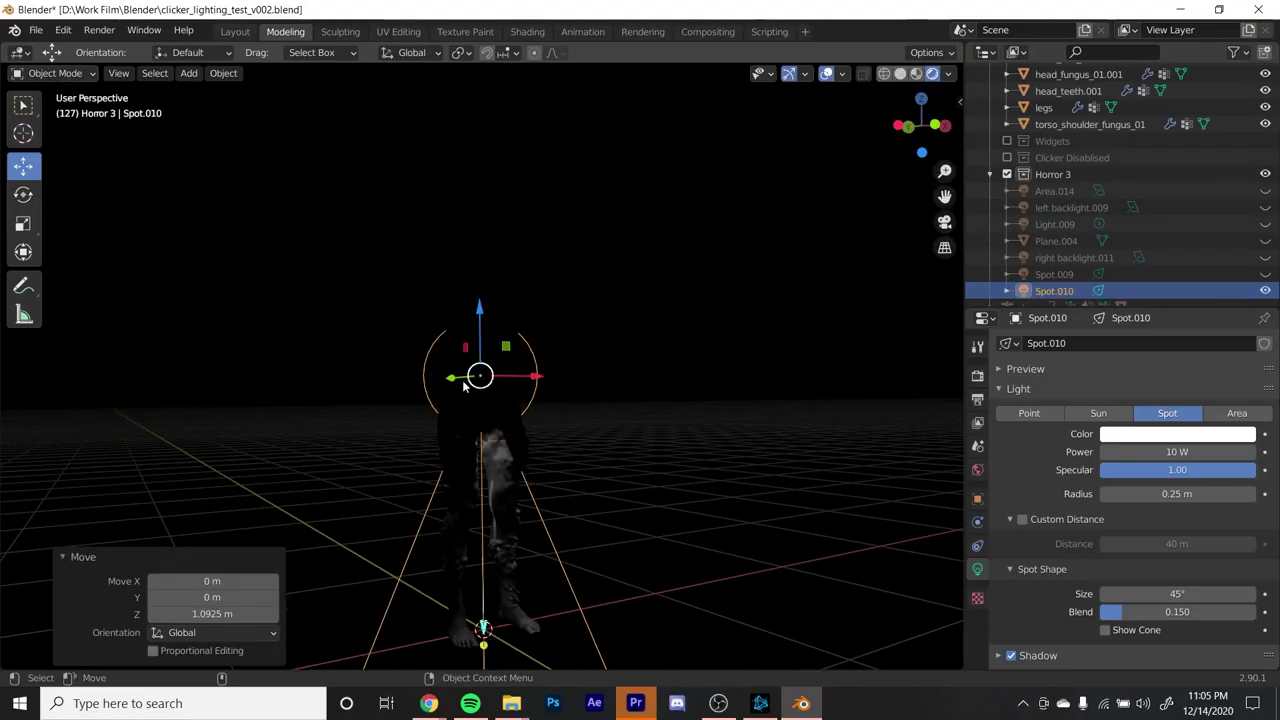
key("g")
key("r")
key("r")
left_click(605, 405)
middle_click_drag(605, 405, 499, 458)
Step: Give the spot light a warm peach colour
left_click(1177, 434)
left_click(1176, 287)
middle_click_drag(690, 330, 560, 300)
Step: Lower the spot light and tilt it to point upward at the body
left_click(23, 165)
key("g")
key("z")
left_click(28, 200)
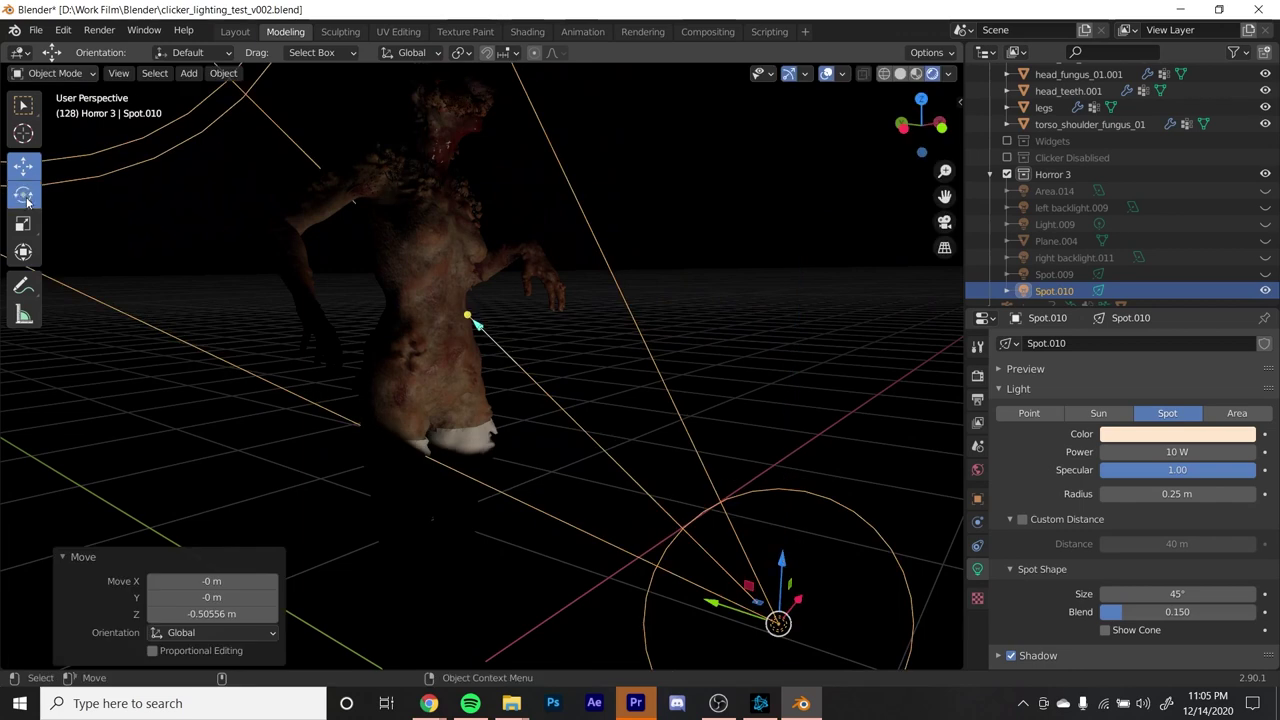
left_click_drag(745, 600, 715, 630)
middle_click_drag(600, 450, 520, 462)
Step: Nudge the spot light sideways along X and tilt it 4.39° about X
left_click(23, 165)
left_click_drag(606, 590, 590, 590)
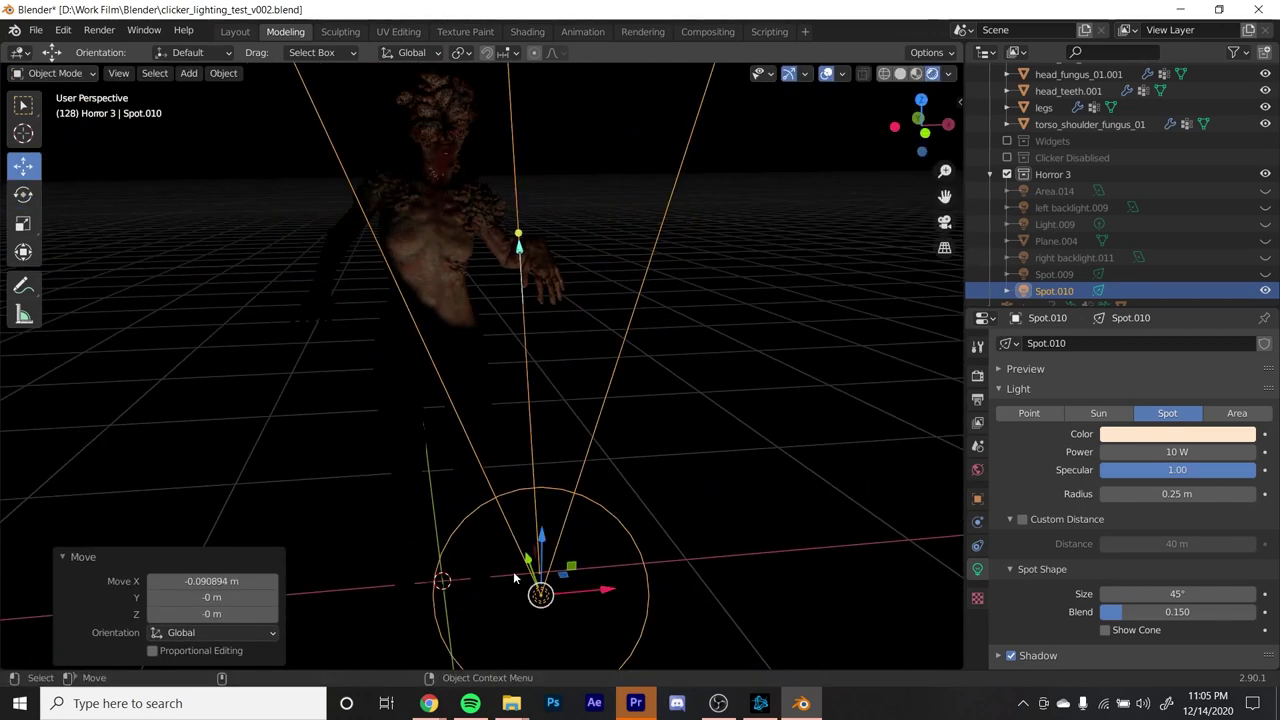
left_click(23, 193)
left_click_drag(540, 545, 548, 565)
scroll(603, 256, "up", 4)
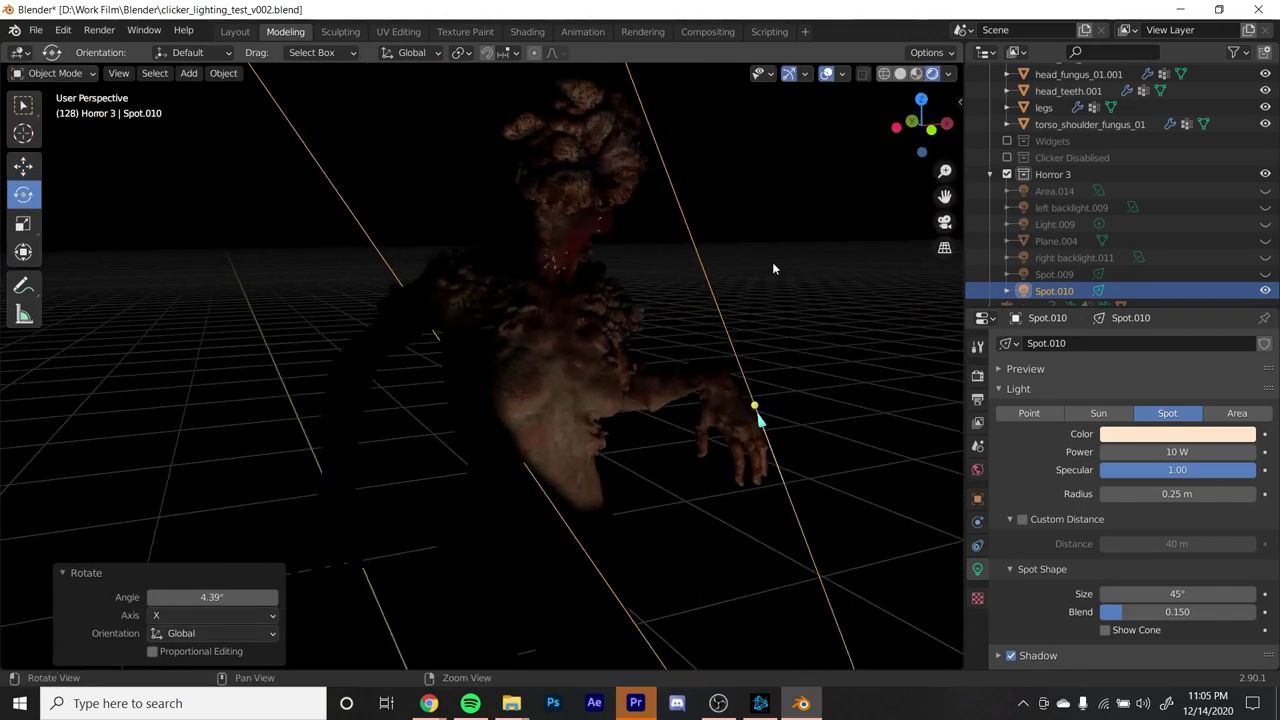
scroll(683, 294, "down", 4)
Step: Add an area light, raise it about 2 m above the head, and shrink its size
key("shift+a")
mouse_move(486, 454)
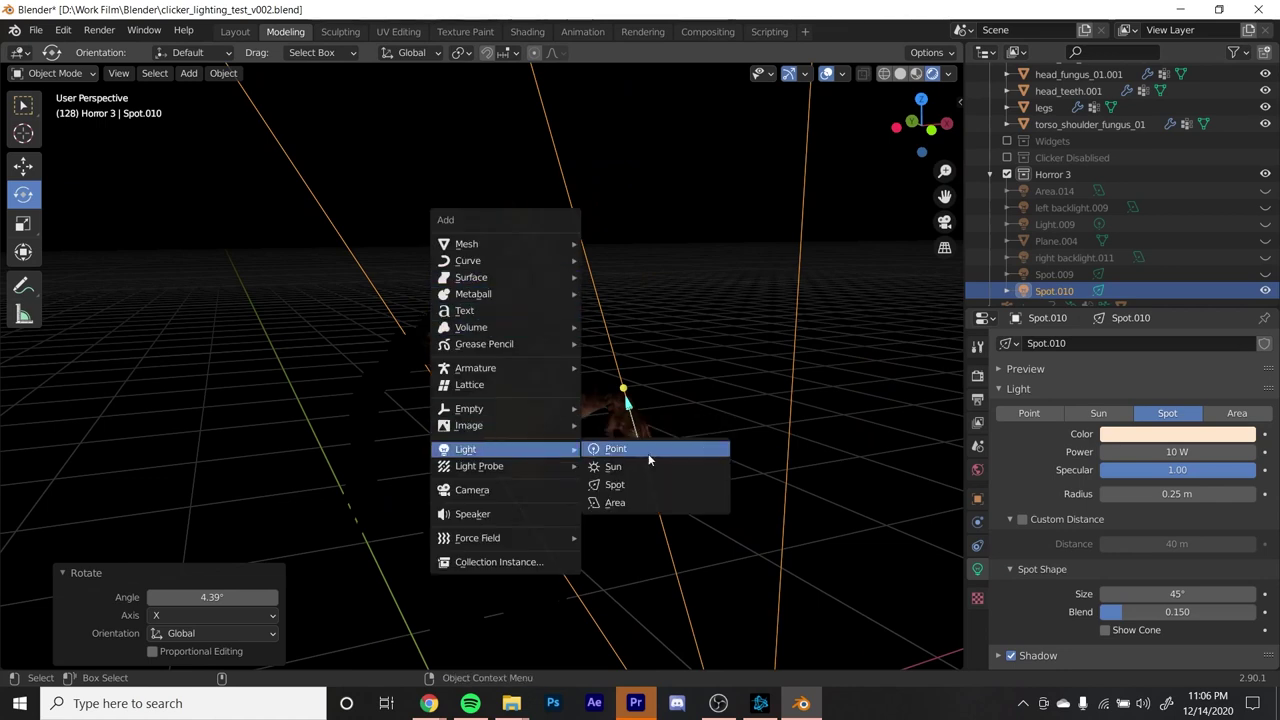
left_click(615, 502)
left_click(23, 165)
left_click_drag(486, 440, 549, 318)
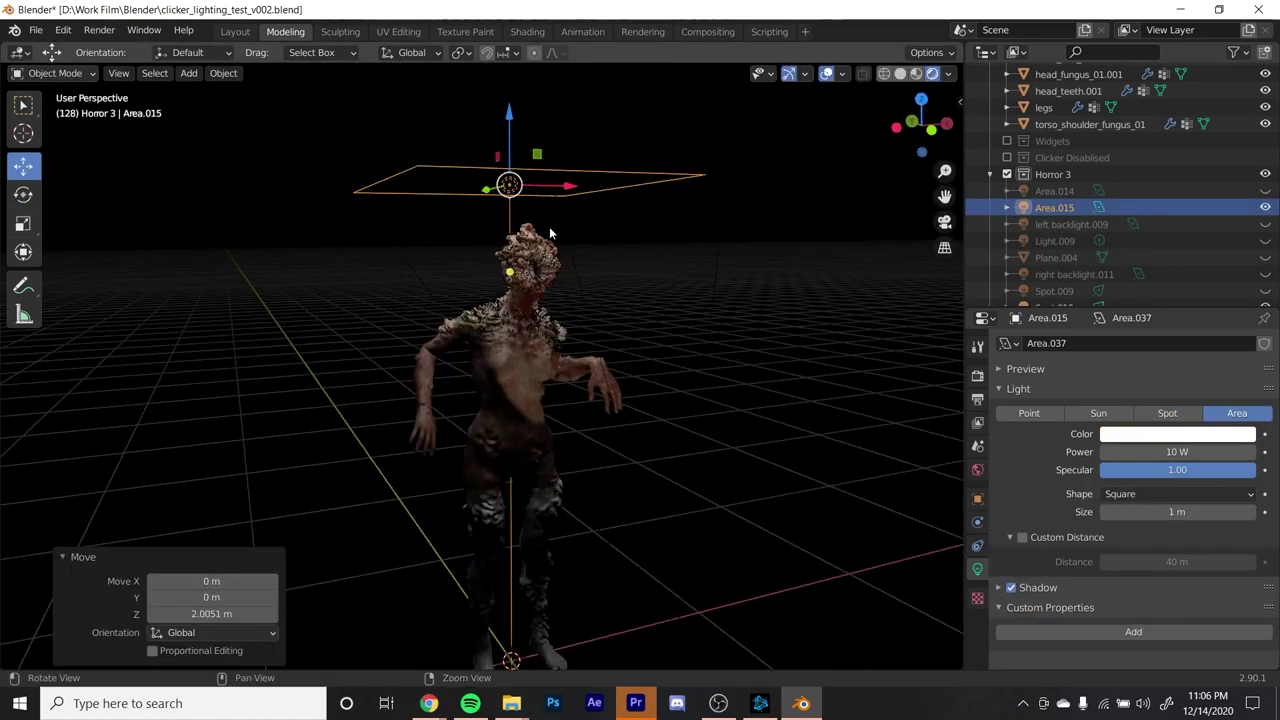
scroll(549, 318, "up", 4)
scroll(614, 291, "down", 4)
left_click_drag(523, 130, 590, 150)
left_click_drag(590, 150, 603, 143)
Step: Tint the area light a light cyan and reselect it
left_click(1177, 434)
left_click(1185, 240)
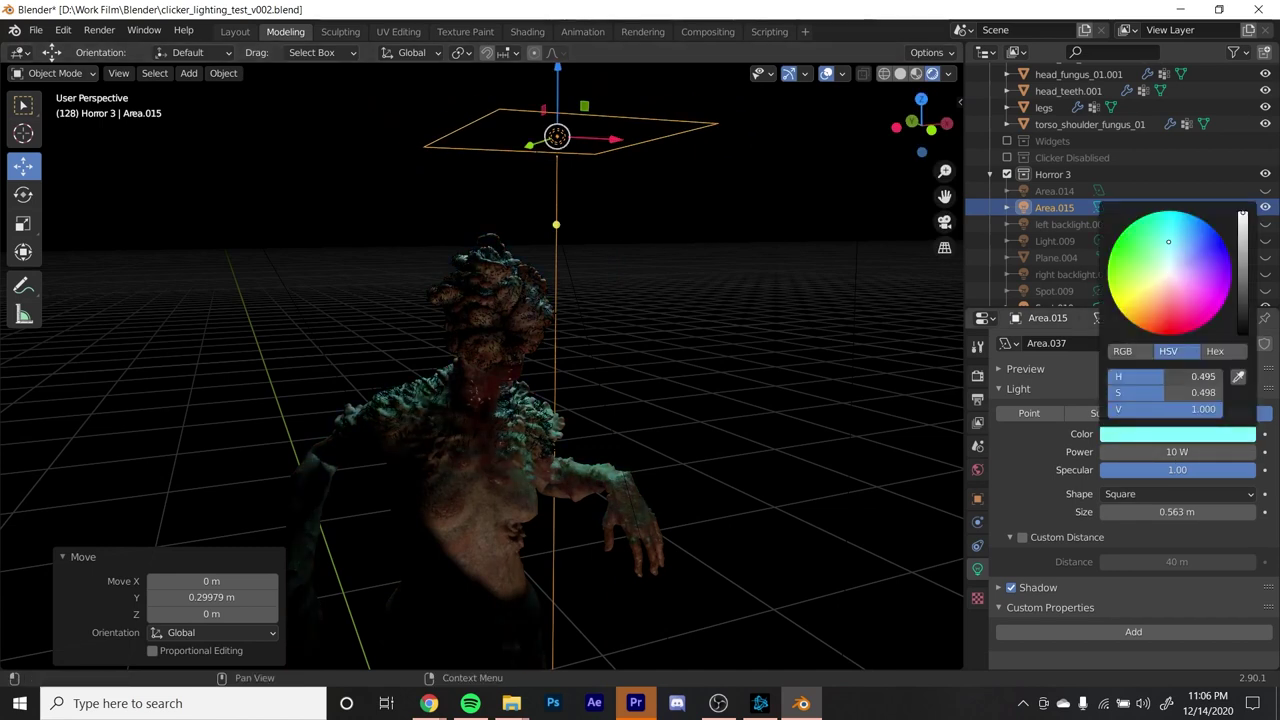
key("Return")
key("ctrl+z")
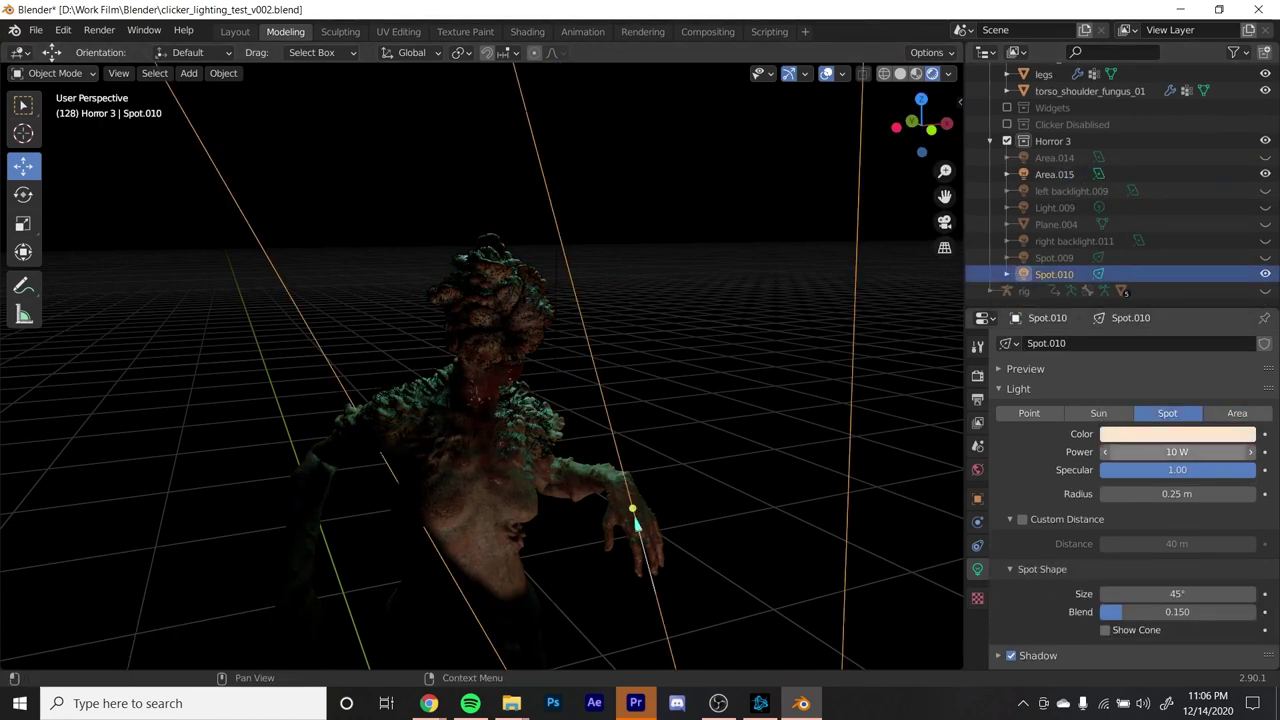
left_click(560, 135)
Step: Duplicate the cyan area light and position the copy up and to the left
key("shift+d")
left_click(444, 115)
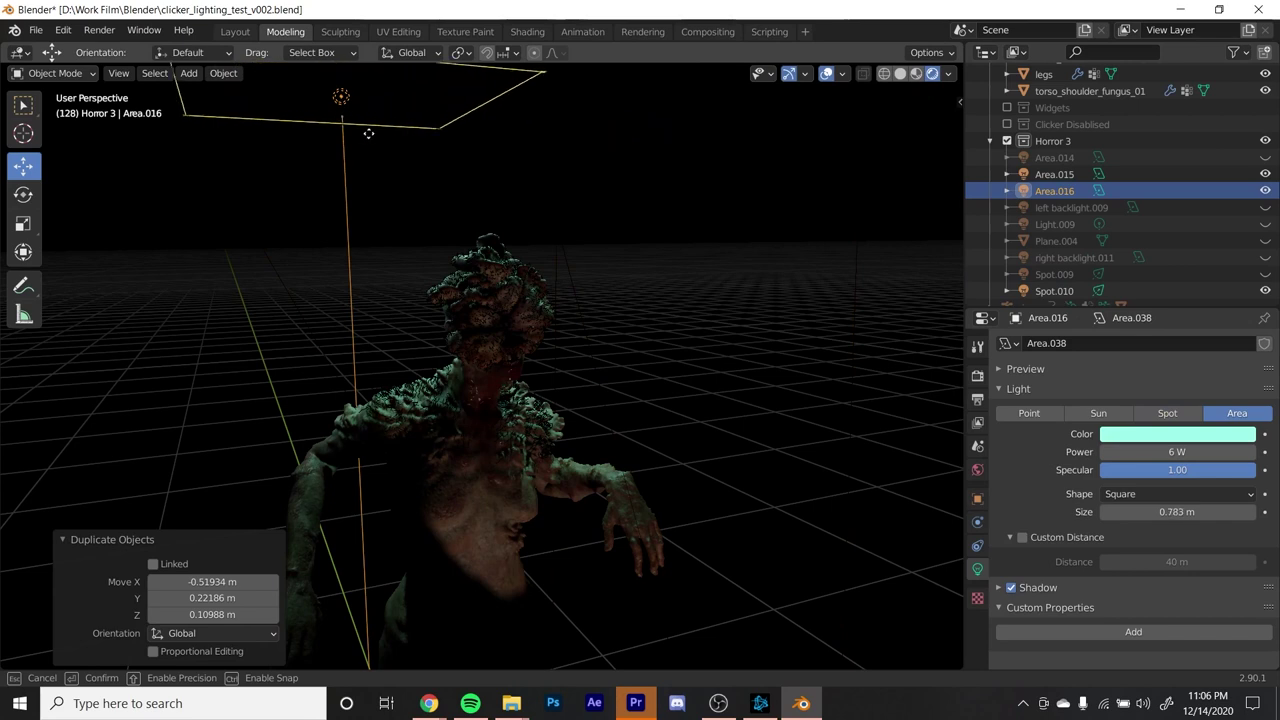
key("g")
key("r")
key("g")
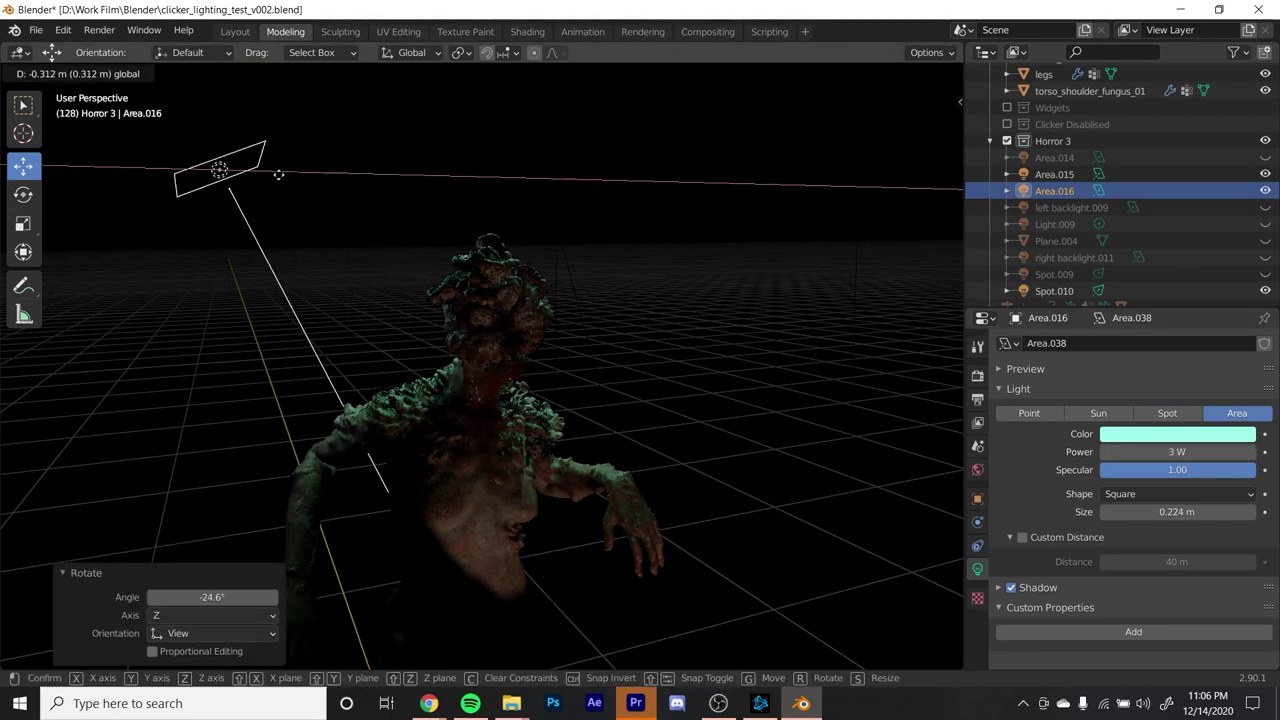
left_click(218, 295)
key("g")
left_click(588, 346)
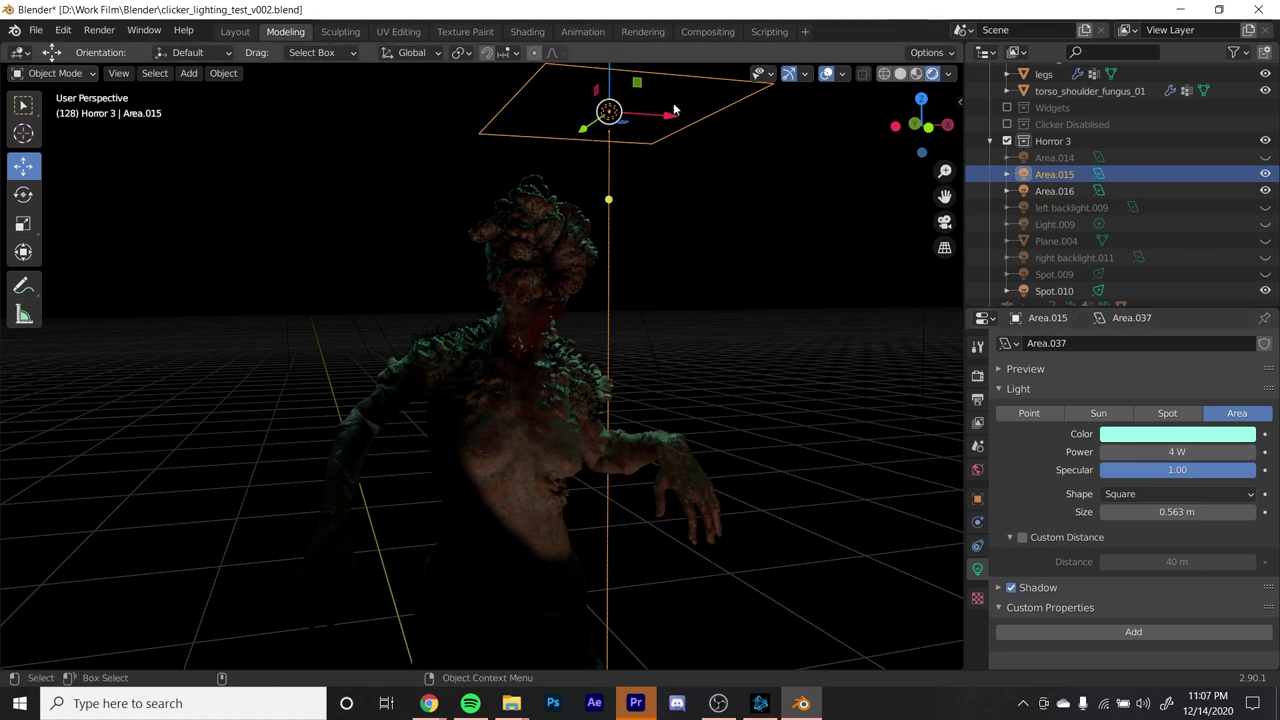
Step: Place another copy of the area light around the upper body and adjust its colour
key("g")
left_click(615, 125)
key("g")
left_click(690, 630)
left_click(1178, 434)
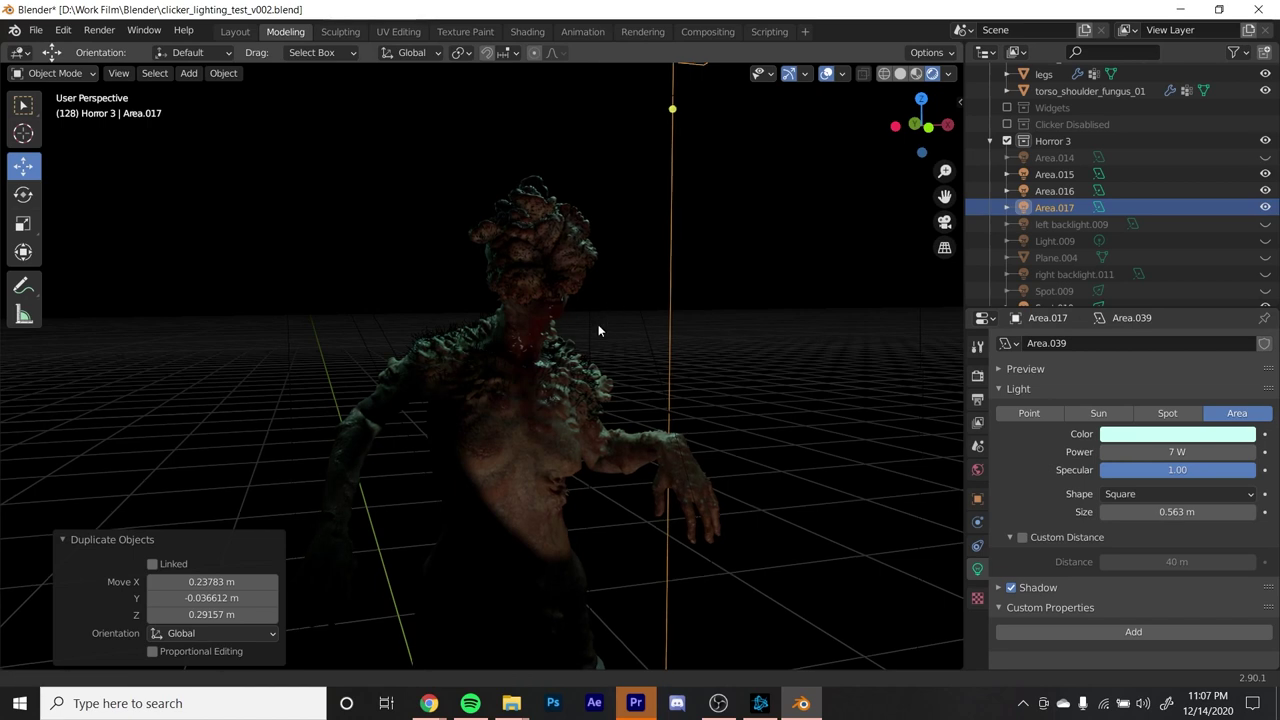
scroll(620, 335, "up", 3)
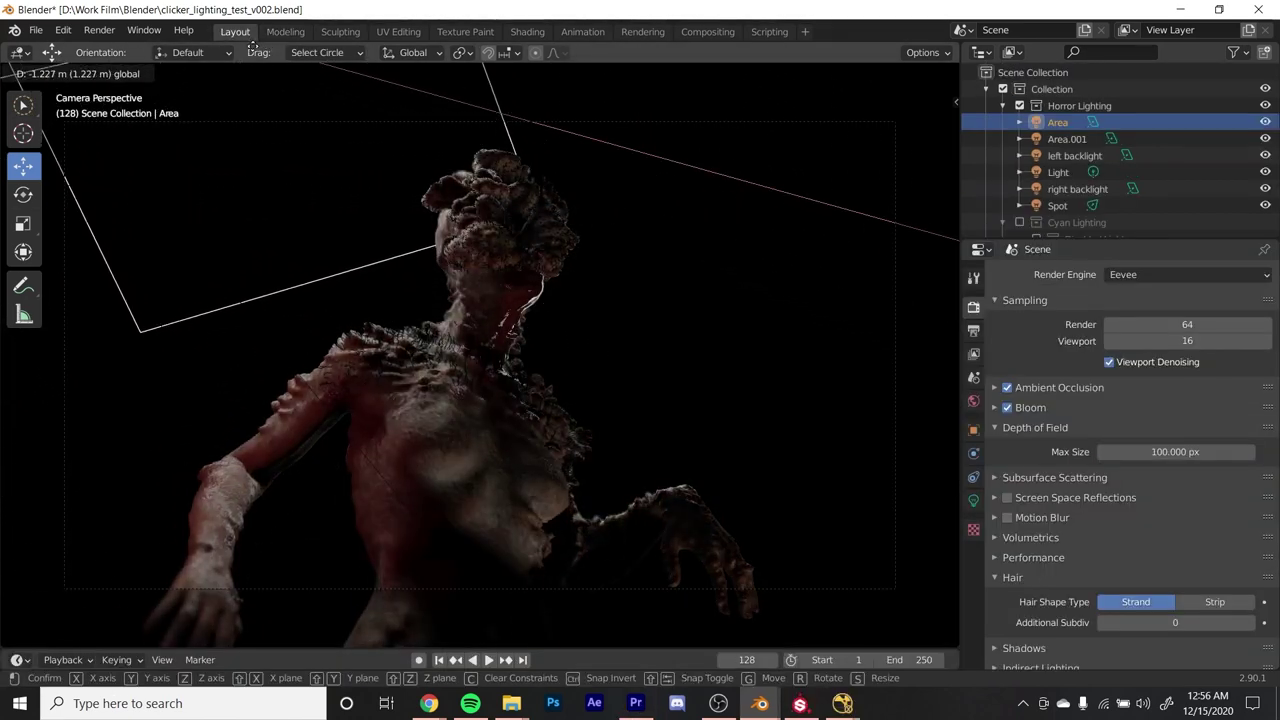
Step: Move the Horror Lighting area light across to the other side of the camera view
left_click(426, 233)
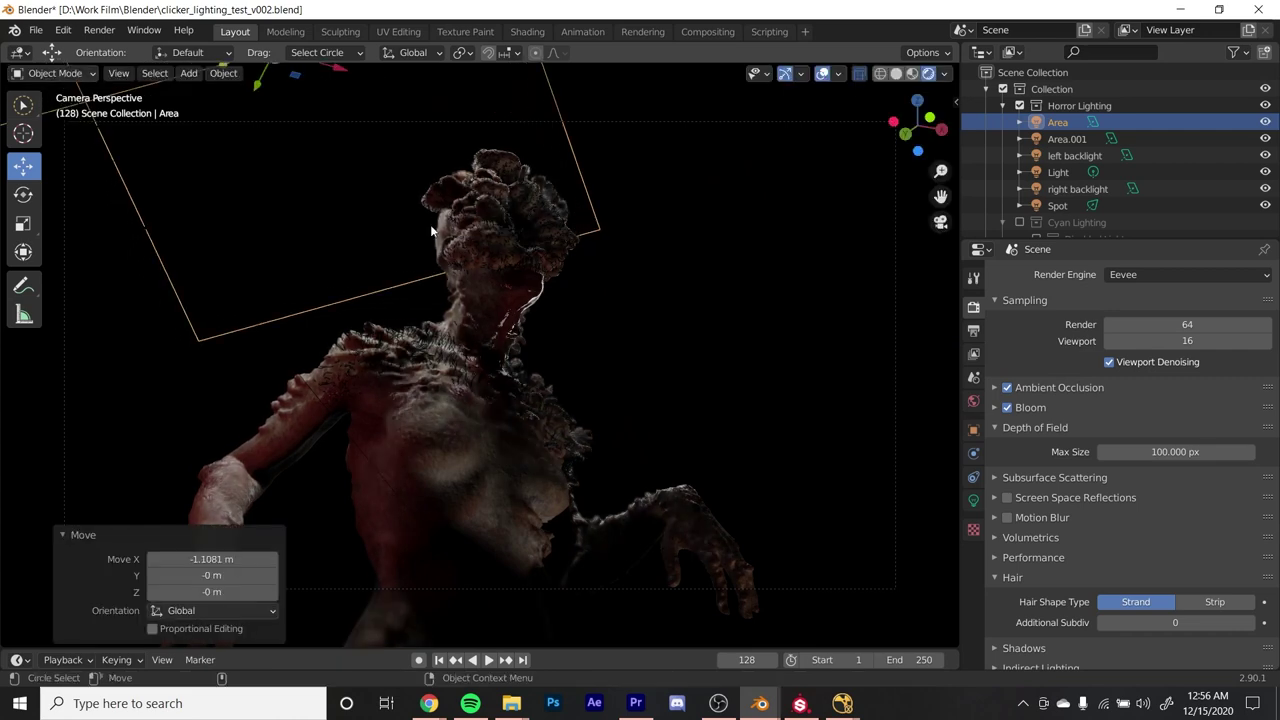
key("g")
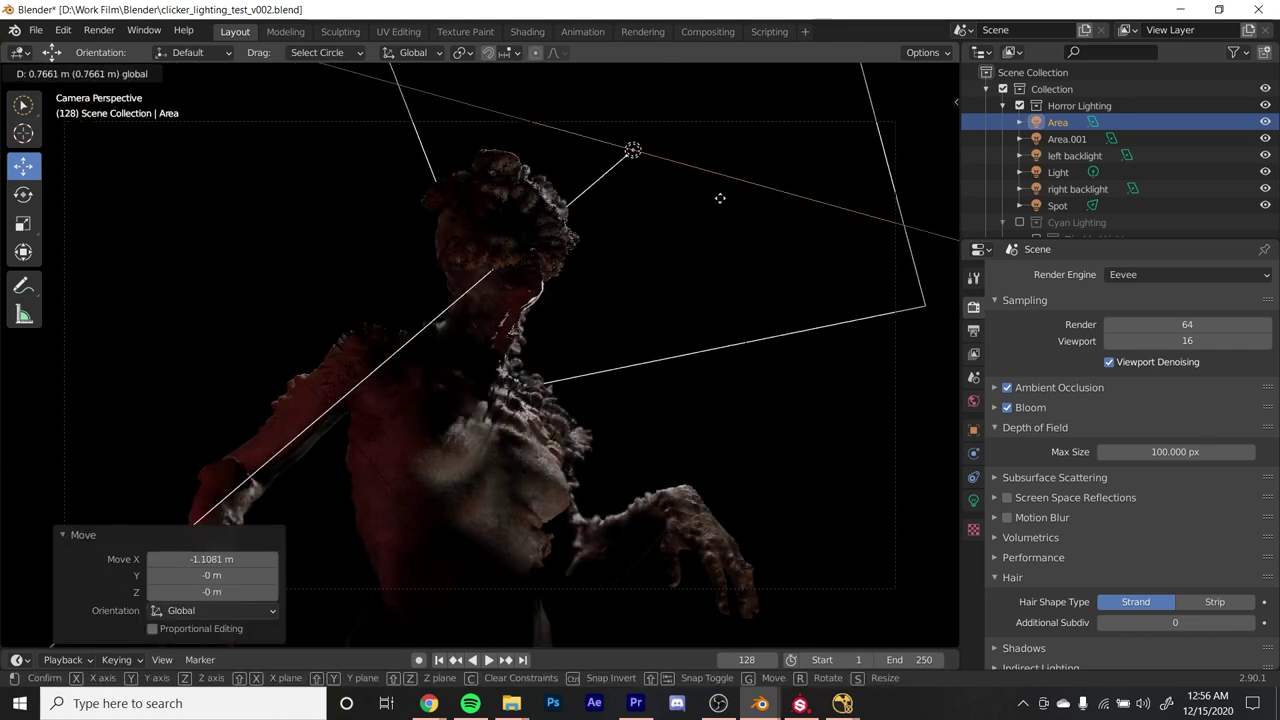
left_click(790, 235)
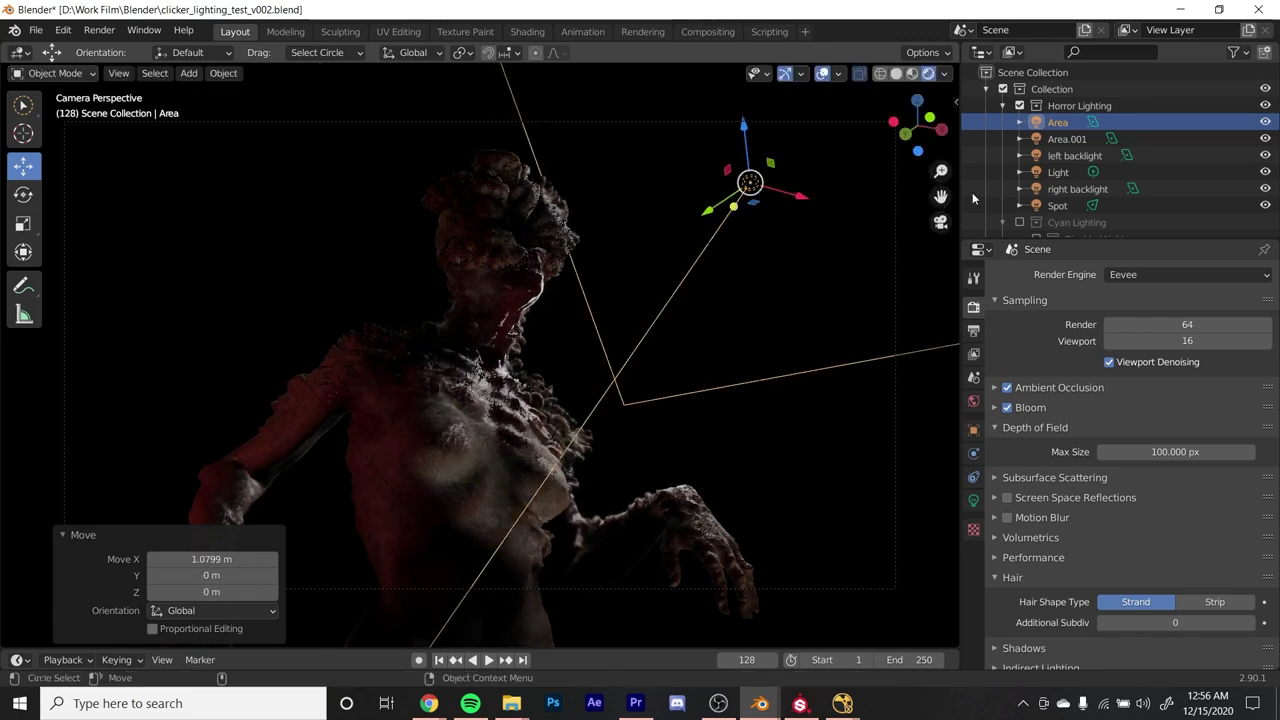
Step: Select the right backlight, the Spot light and the left backlight to check them
left_click(1066, 189)
left_click(1058, 208)
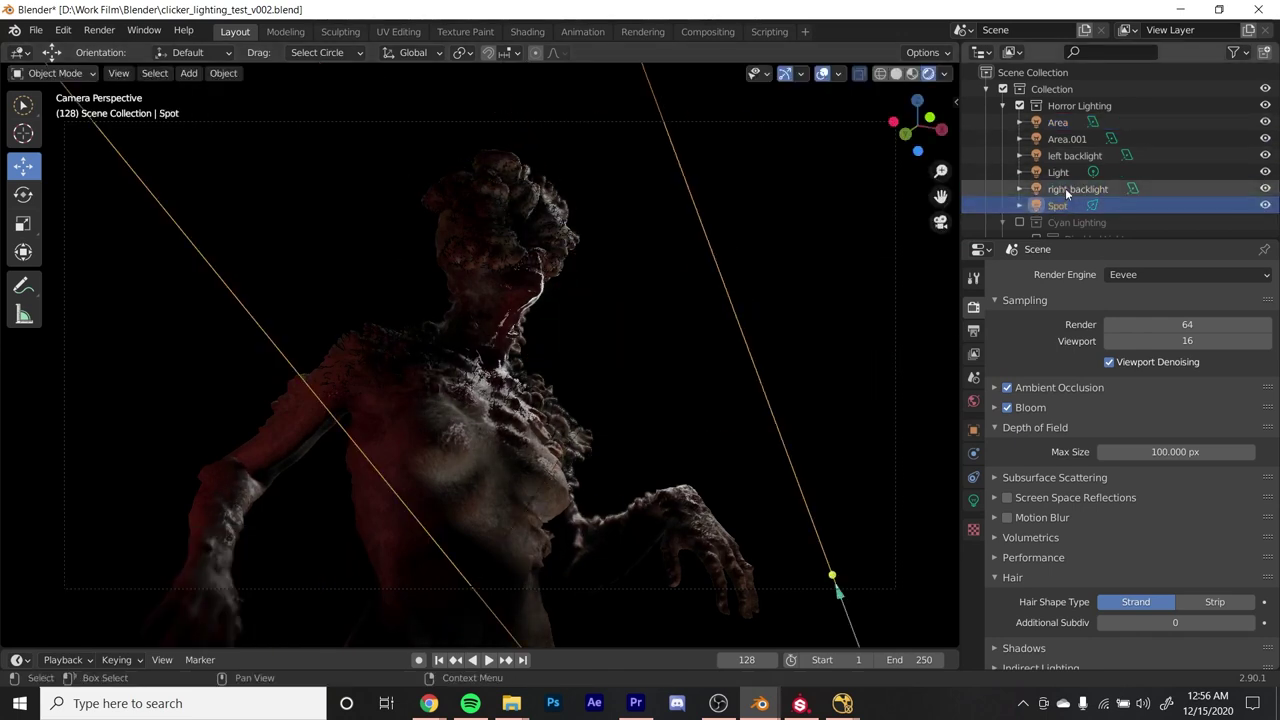
left_click(1064, 156)
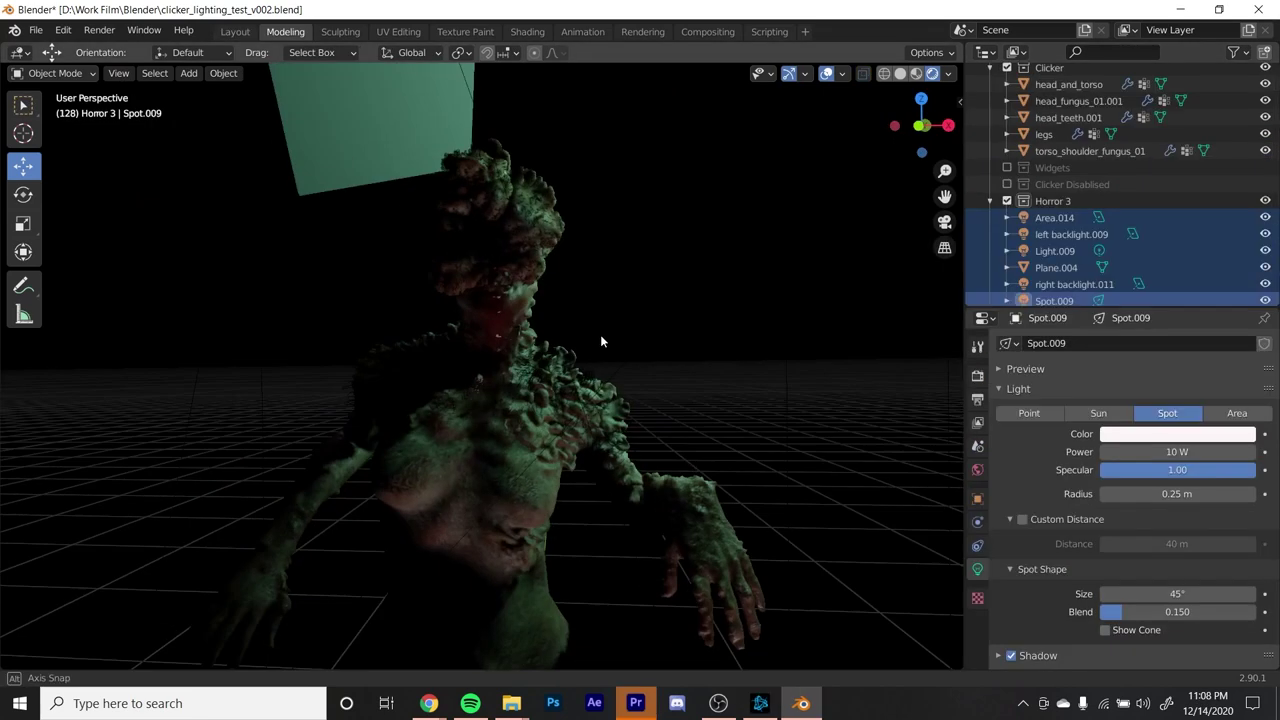
Step: Look through the scene camera and switch the render engine to Cycles
middle_click_drag(667, 336, 767, 318)
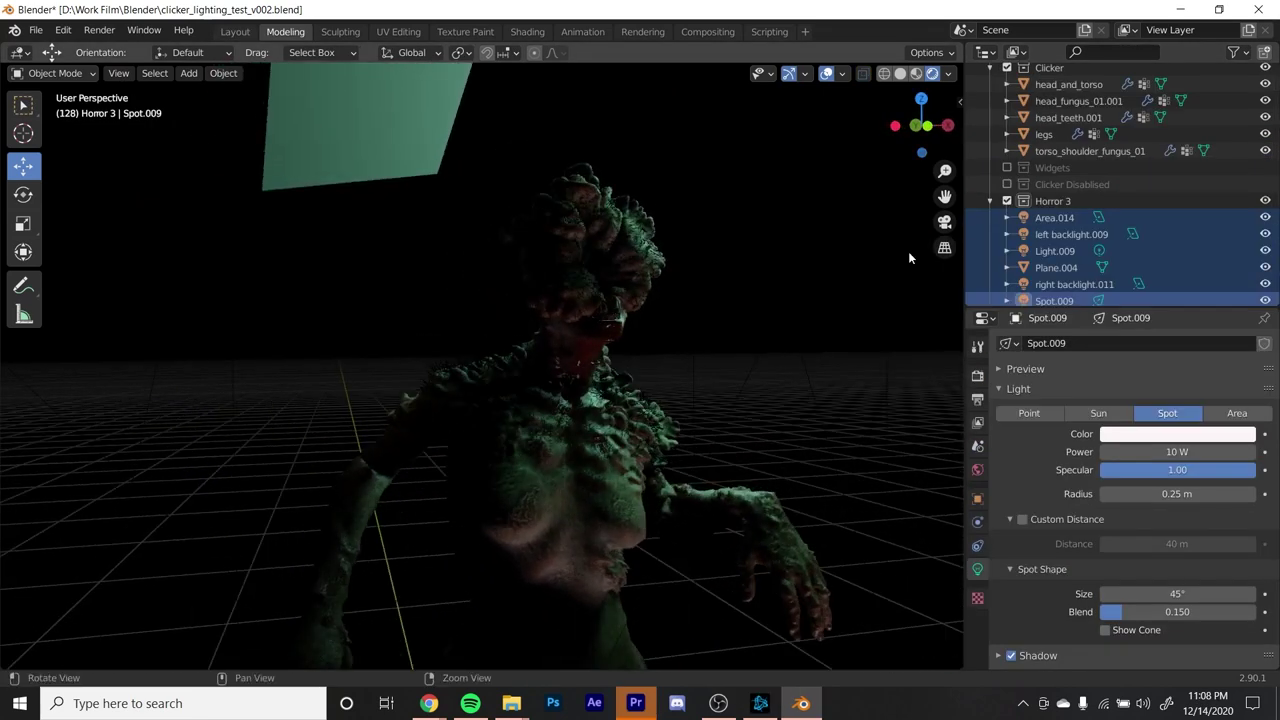
left_click(946, 224)
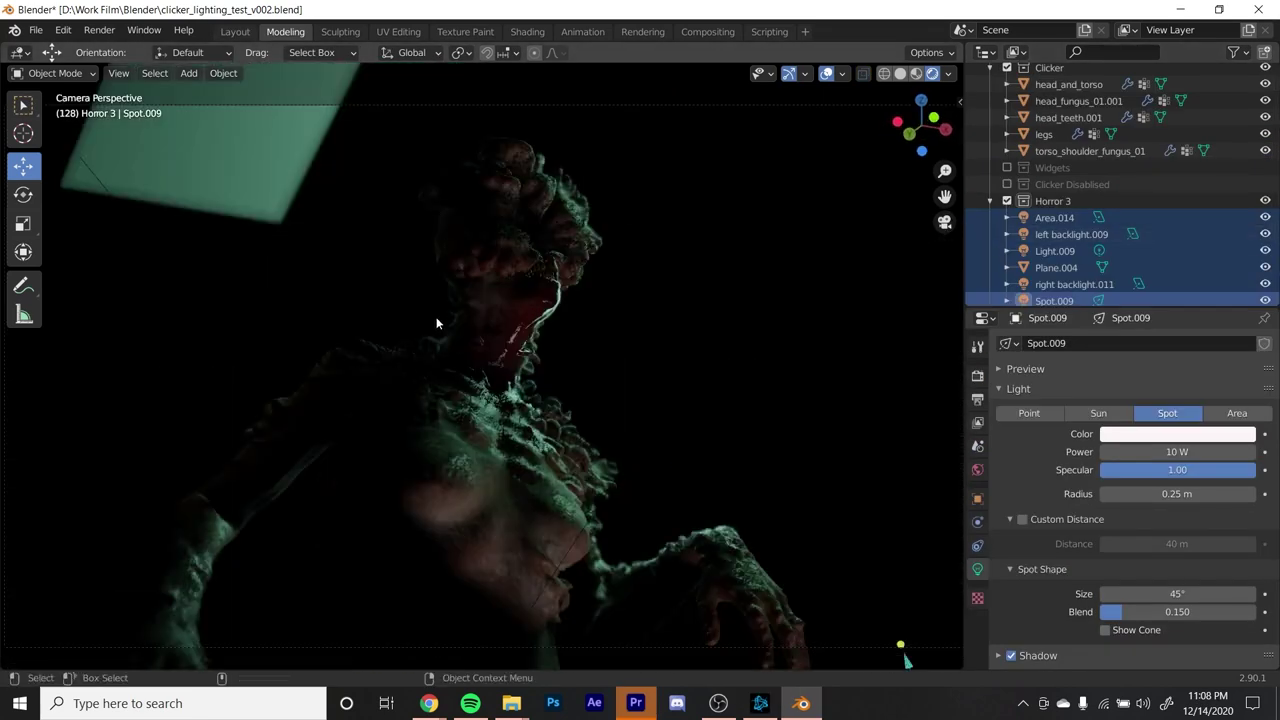
left_click(978, 375)
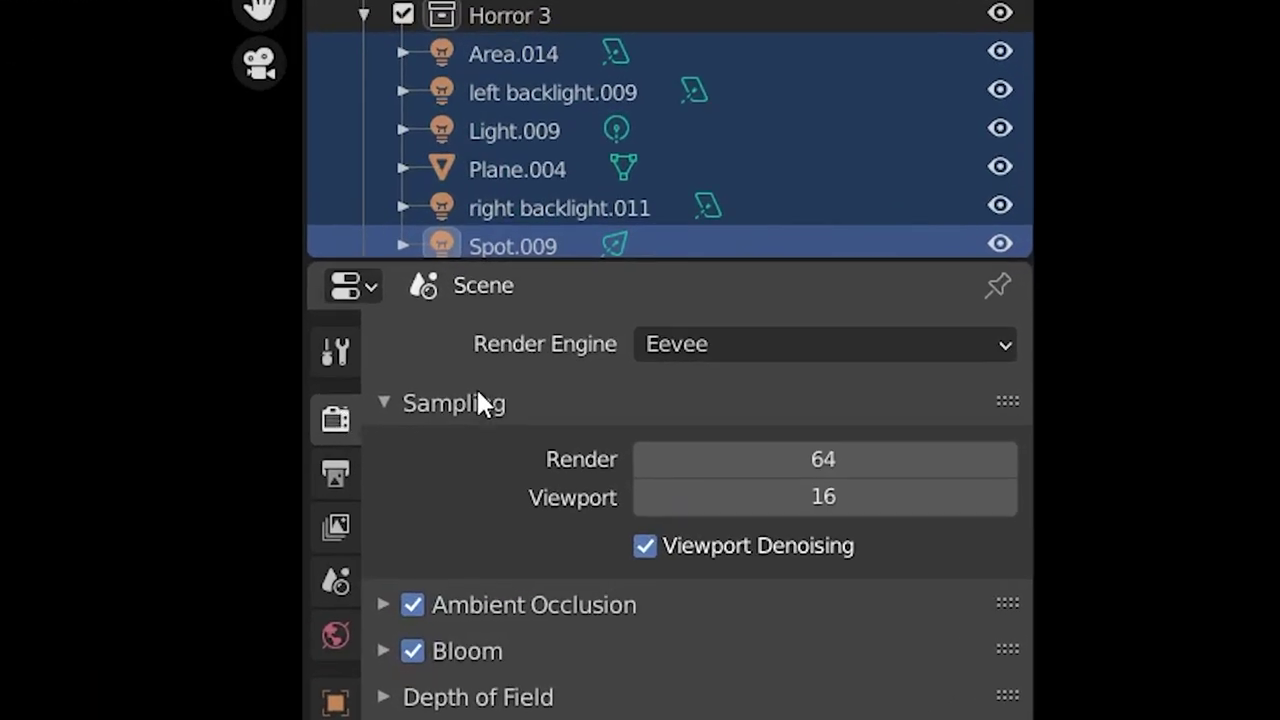
left_click(664, 342)
left_click(678, 468)
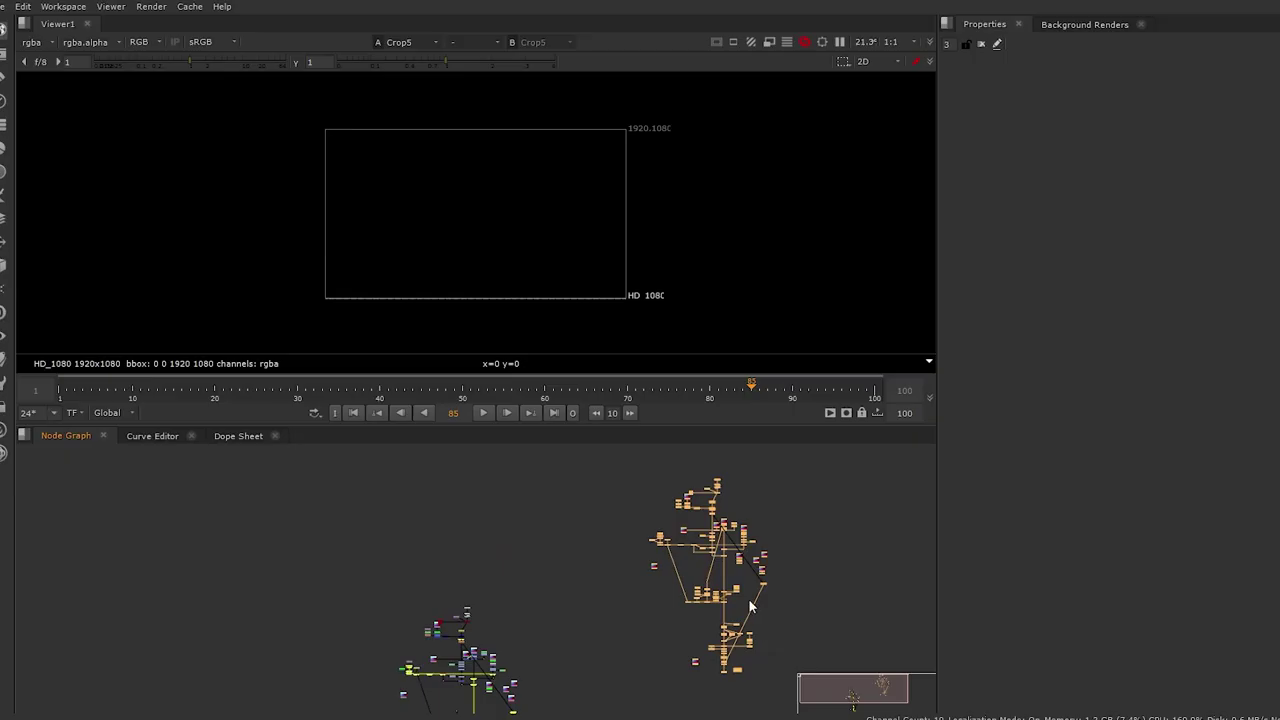
scroll(750, 590, "up", 10)
Step: Preview the Read18 plate, then the Merge25 node's output, in the viewer
key("1")
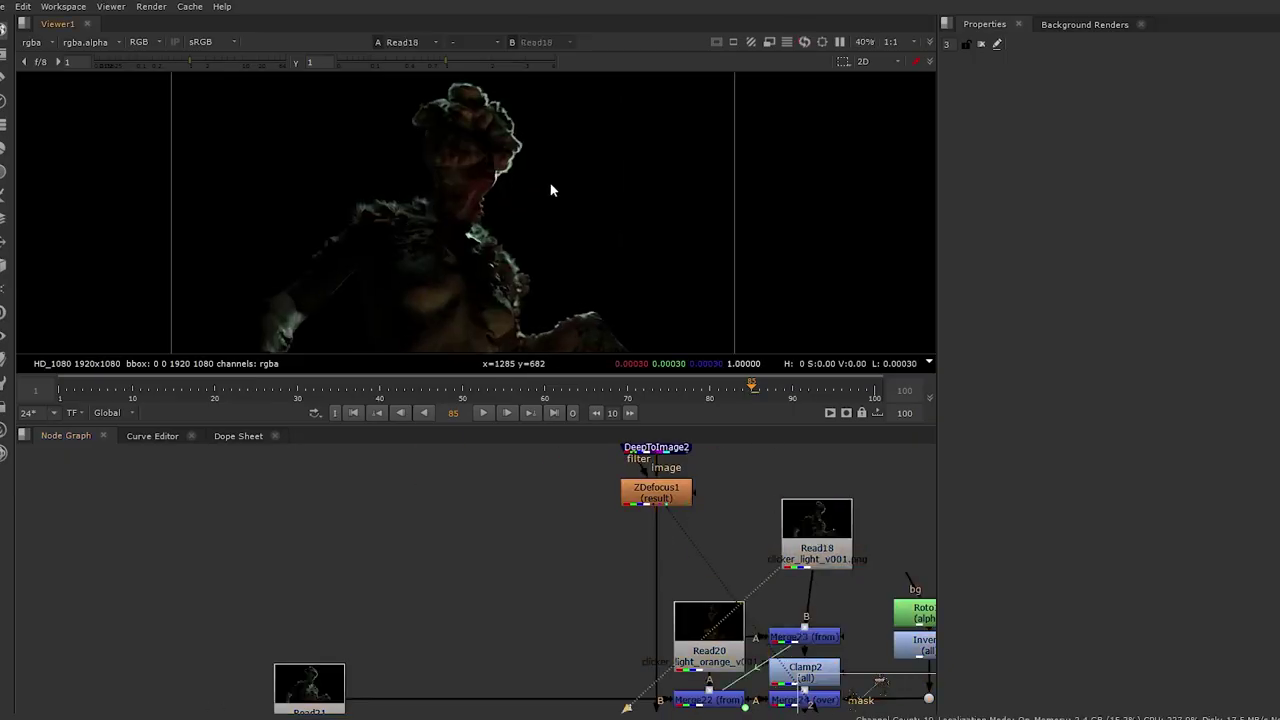
scroll(800, 645, "down", 2)
left_click(734, 571)
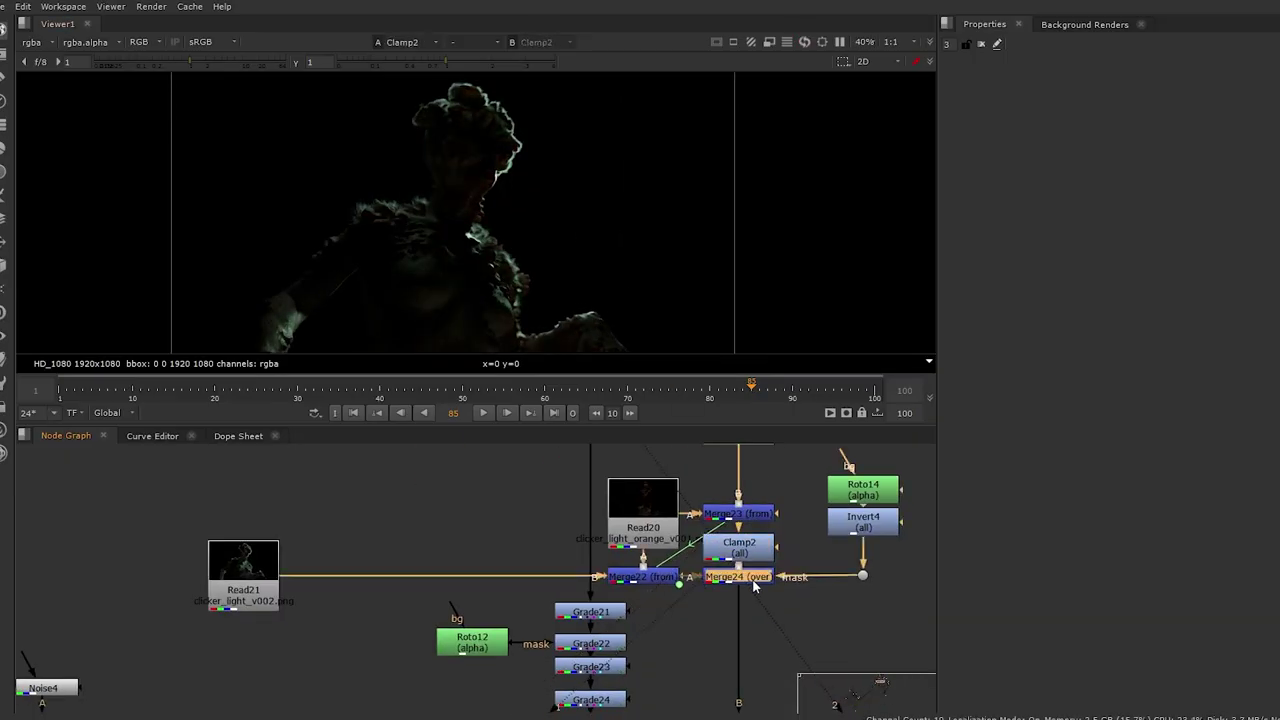
key("1")
scroll(722, 558, "down", 3)
middle_click_drag(727, 648, 727, 615)
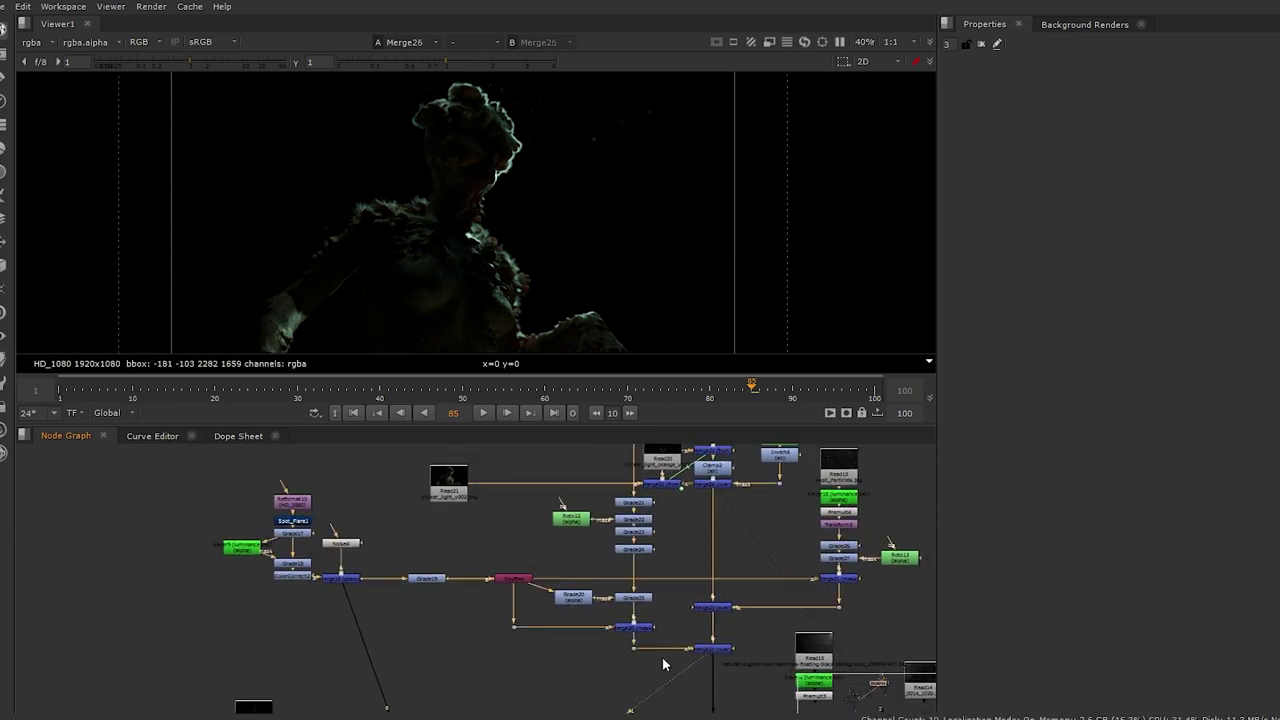
scroll(744, 604, "down", 4)
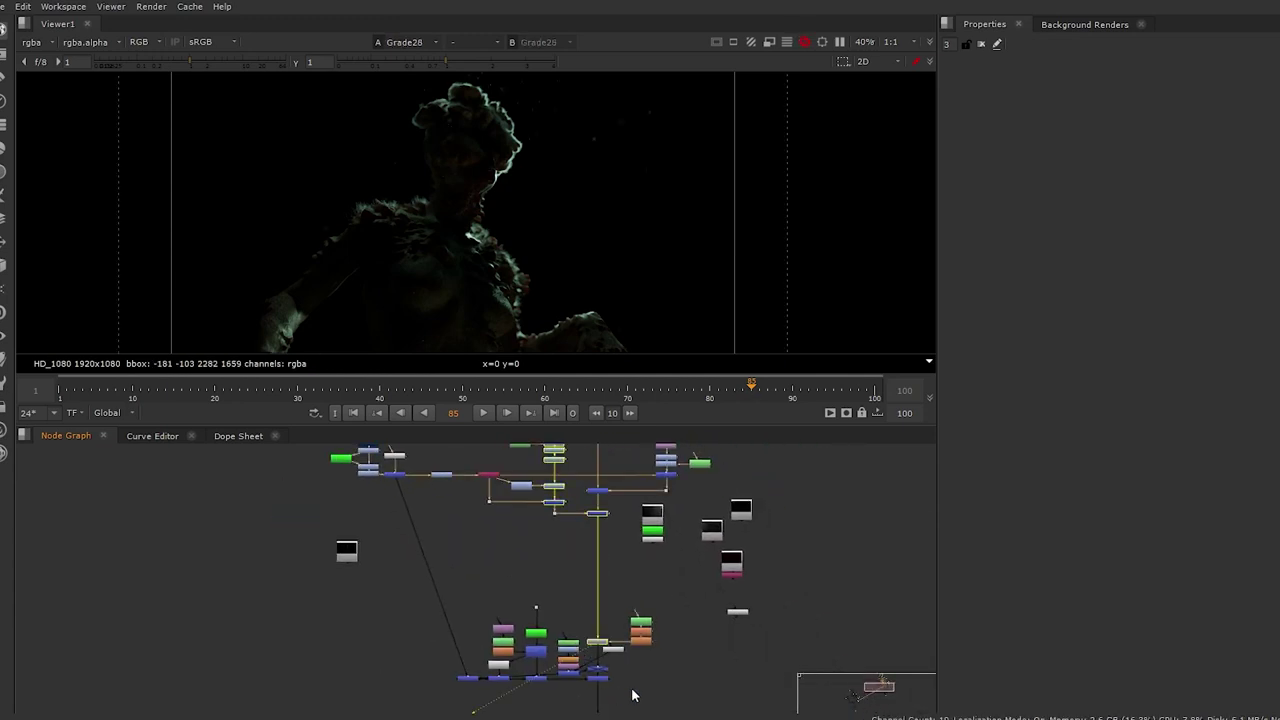
scroll(619, 697, "up", 5)
Step: Open Spot_Flare3's settings, then view Spot_Flare2's flare and the Merge34 creature-plus-flare result
double_click(299, 583)
left_click(374, 592)
key("1")
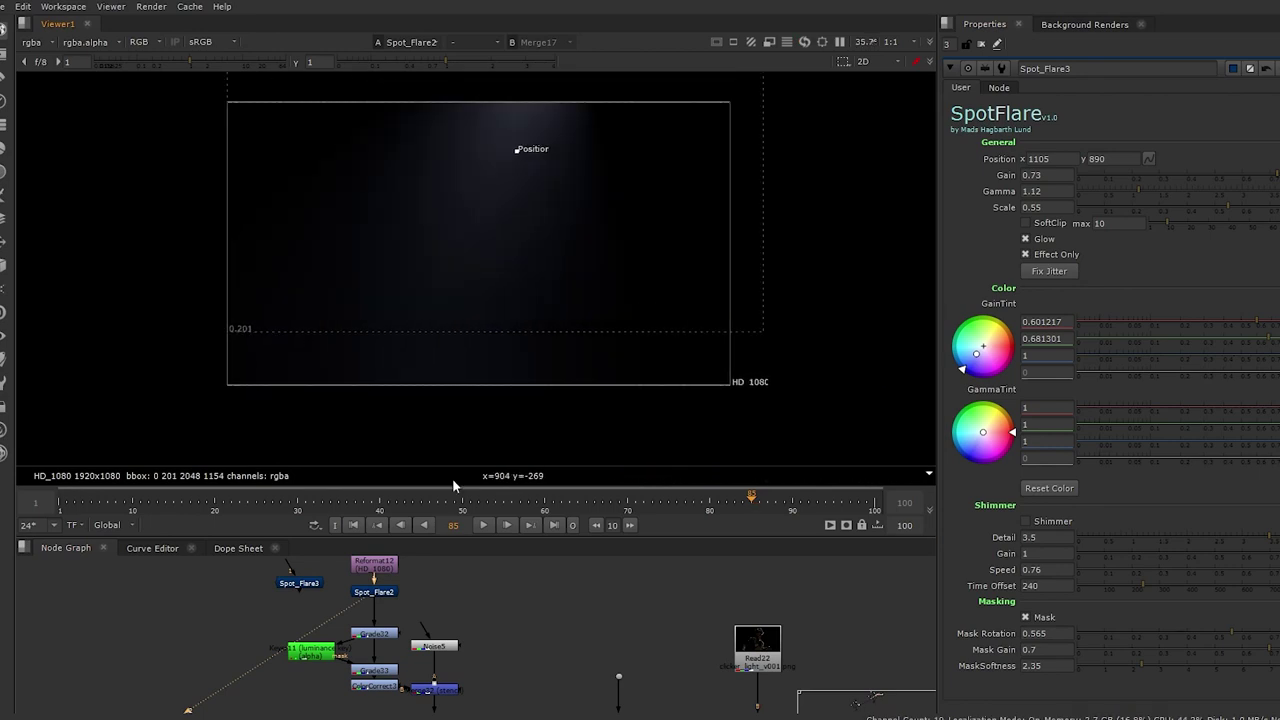
scroll(583, 632, "up", 3)
left_click(568, 614)
key("1")
scroll(537, 630, "up", 2)
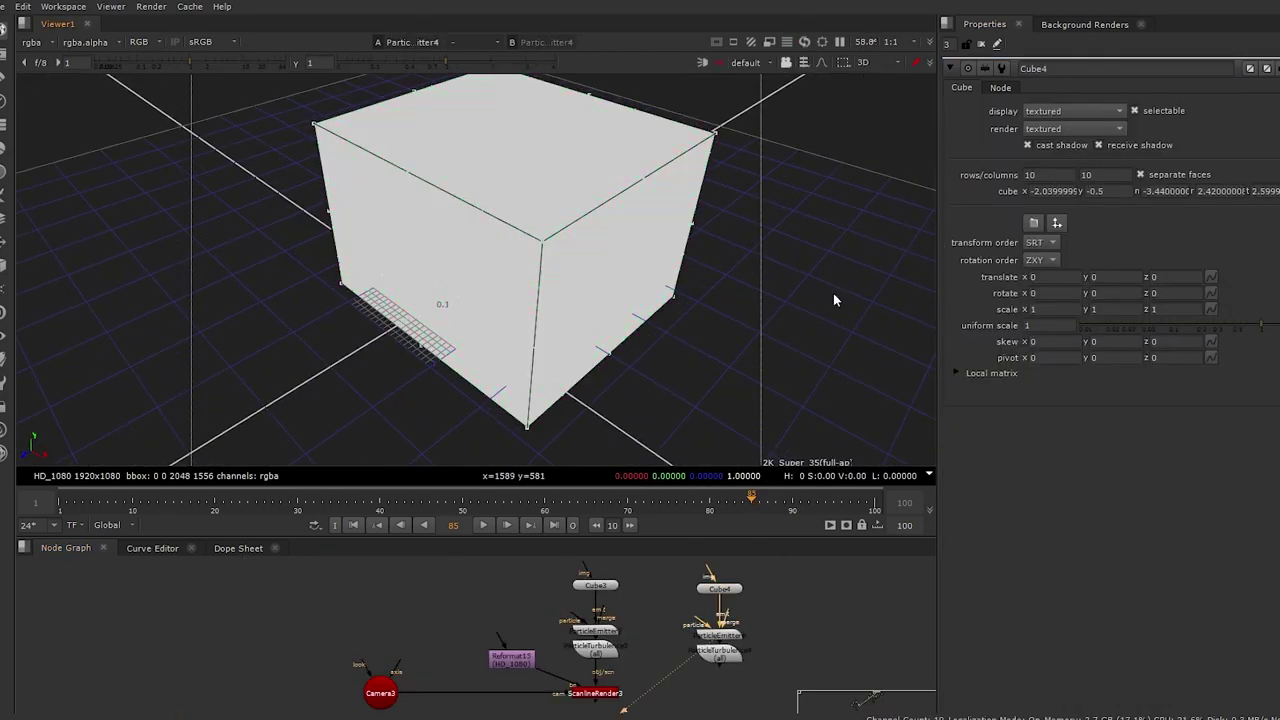
Step: Set Cube4's display and render to off, hiding the particle emitter cube
left_click(1073, 110)
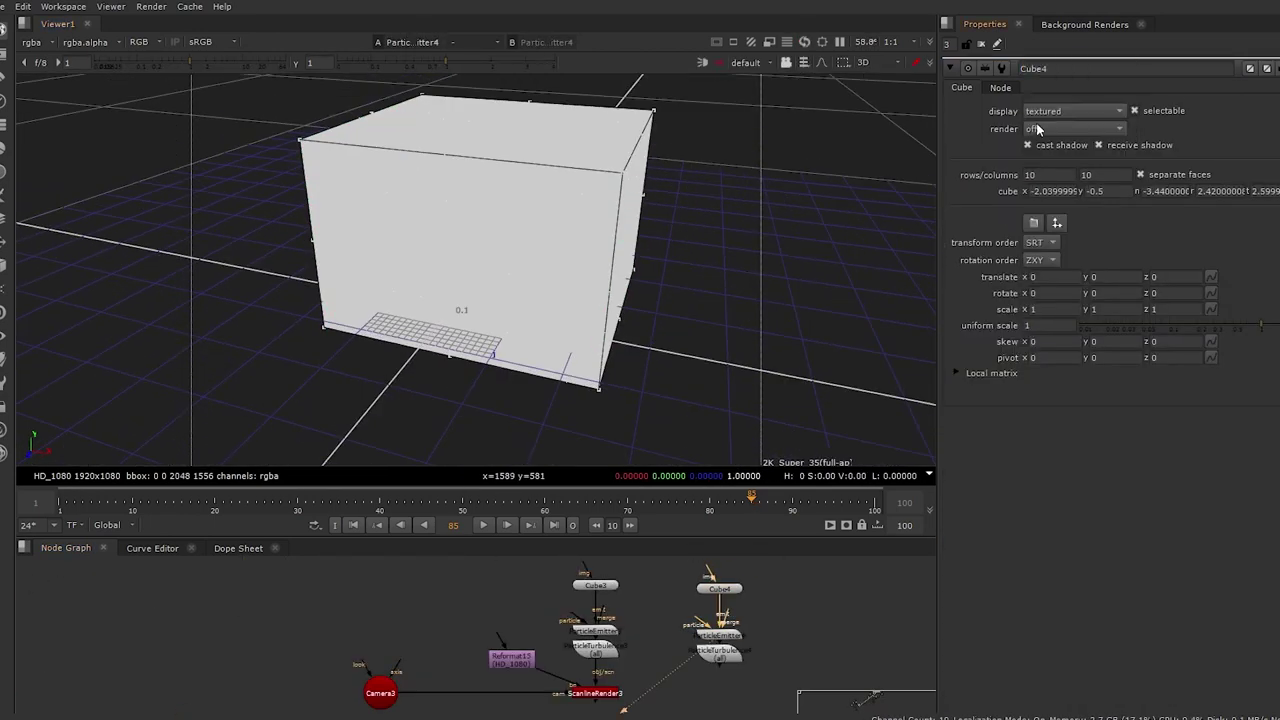
left_click(1060, 63)
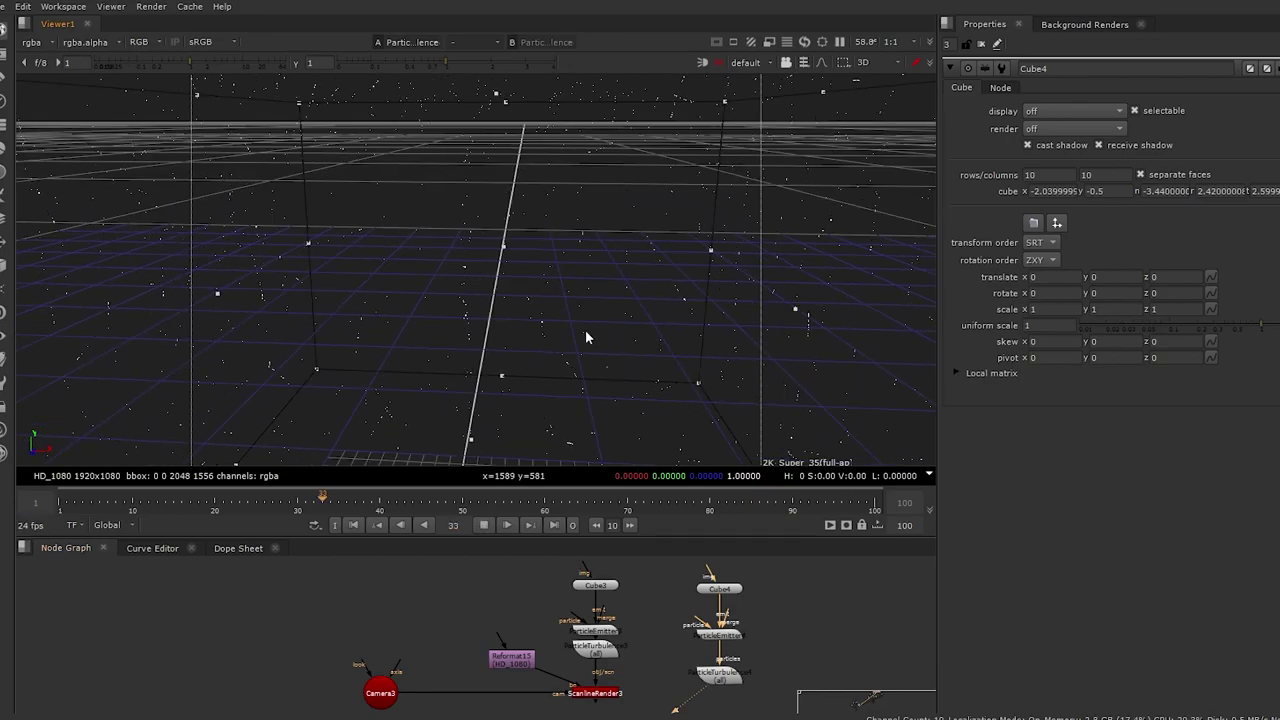
left_click_drag(587, 338, 746, 340, "ctrl")
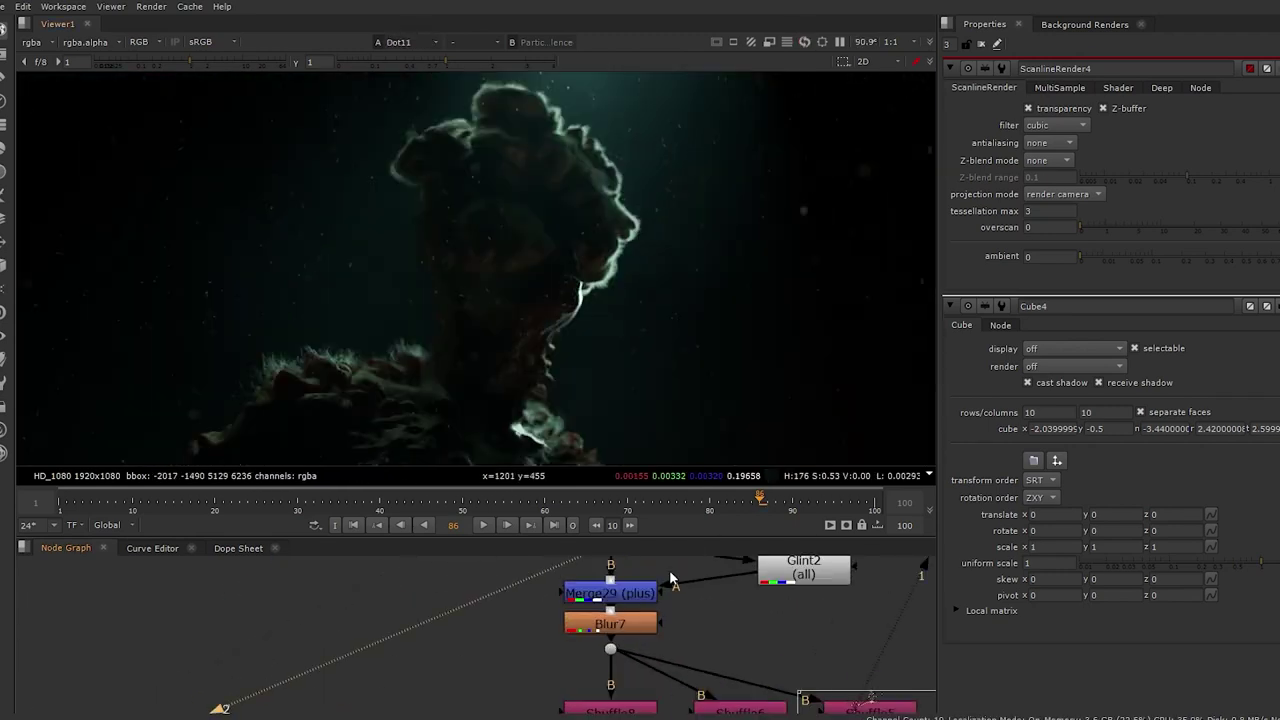
scroll(630, 627, "down", 3)
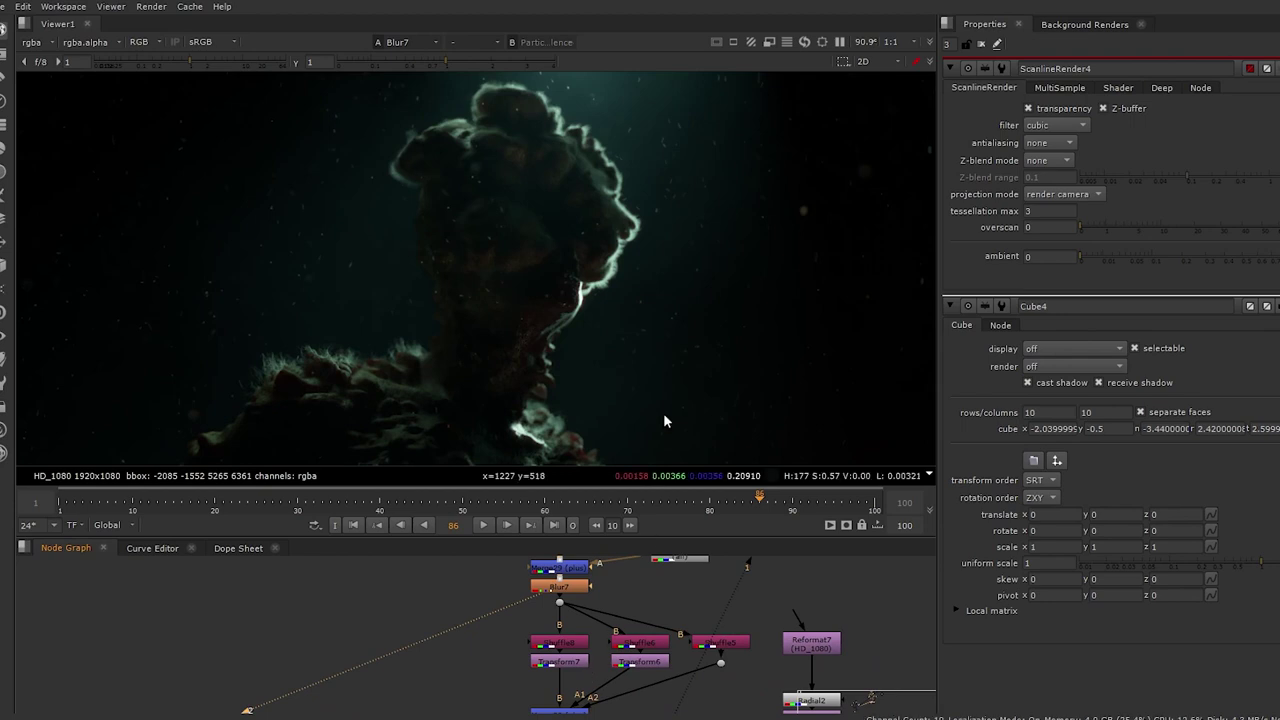
scroll(659, 452, "up", 10)
Step: View the Grain2_1 node's output to see the final graded, grained composite
middle_click_drag(564, 718, 578, 662)
middle_click_drag(578, 542, 568, 620)
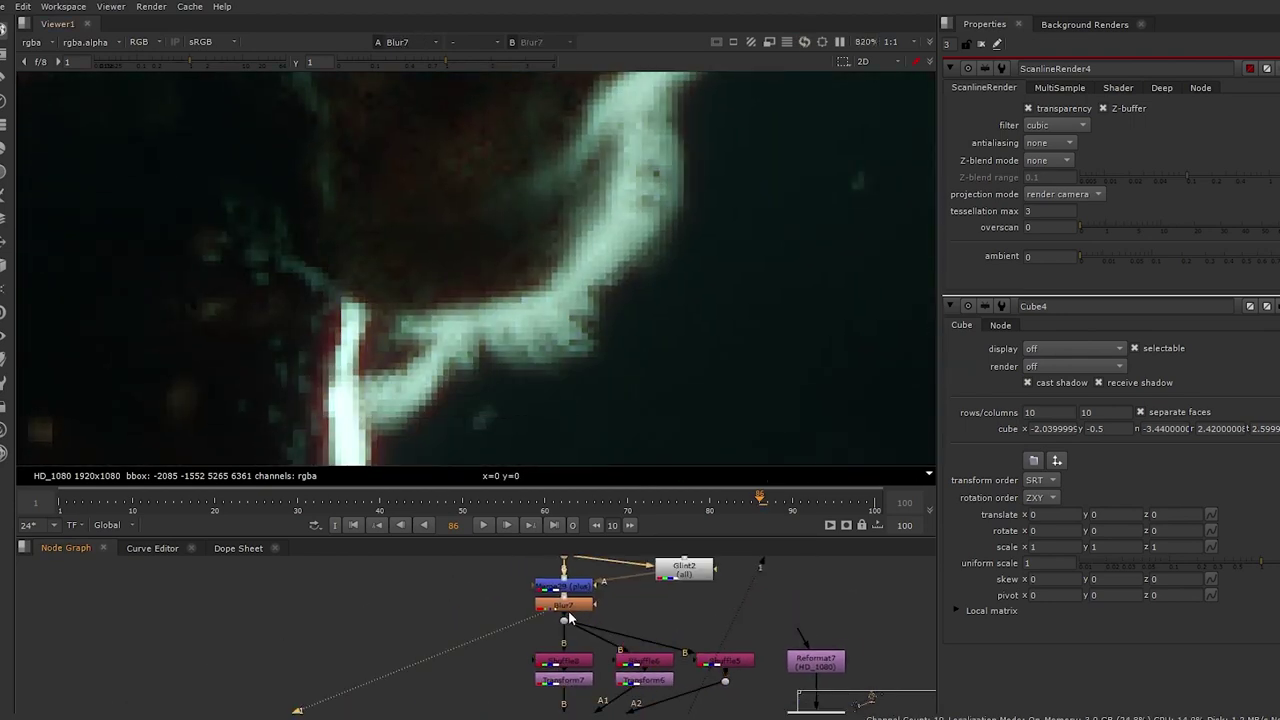
scroll(649, 380, "down", 10)
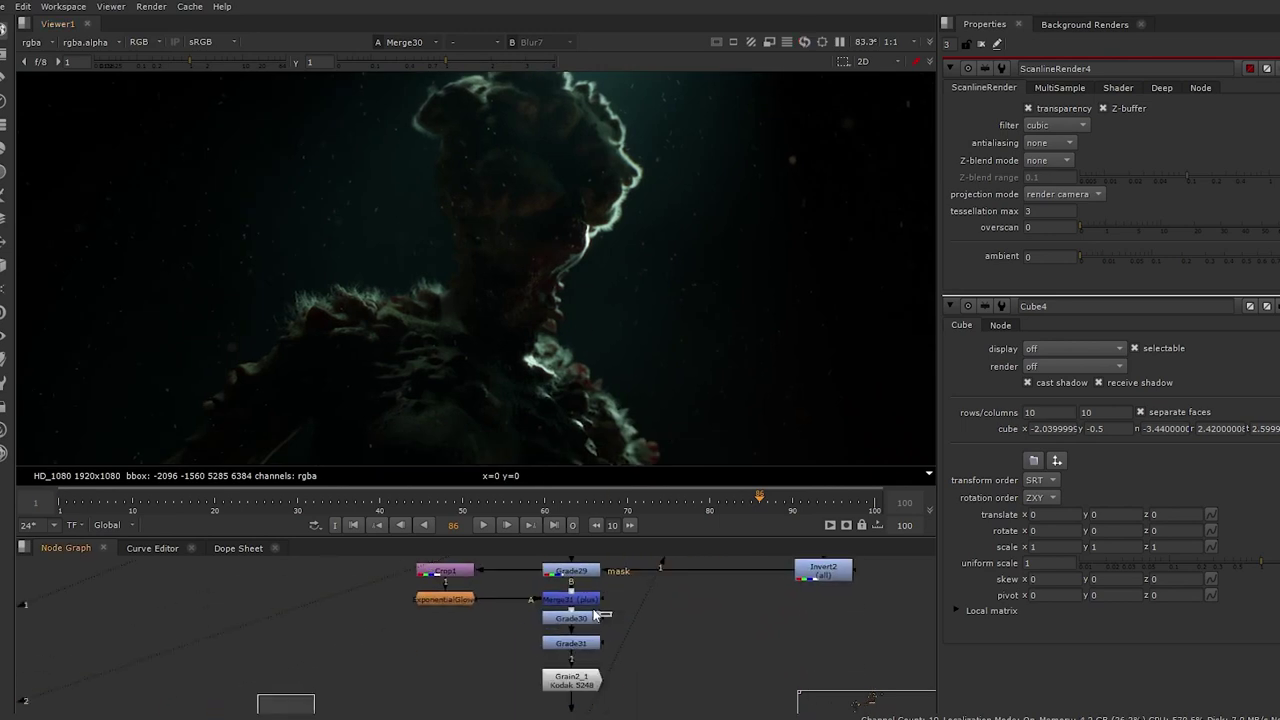
left_click(594, 684)
key("1")
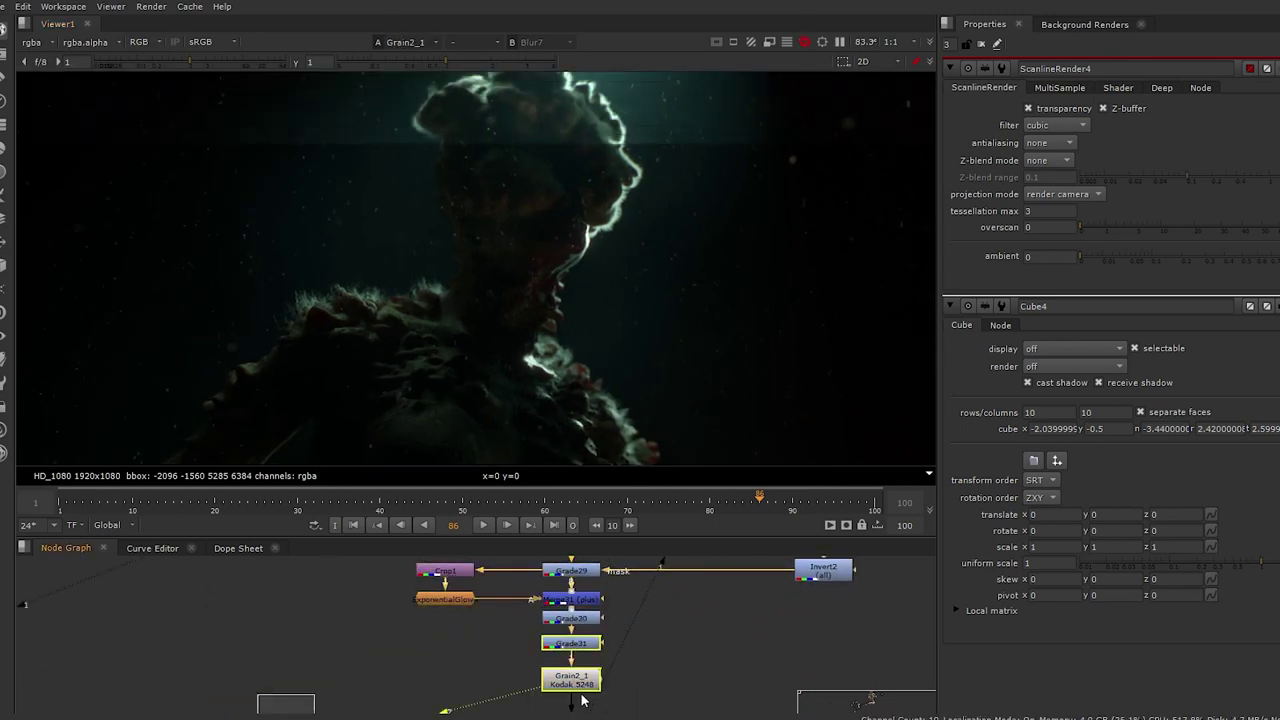
middle_click_drag(600, 690, 590, 651)
scroll(681, 334, "down", 2)
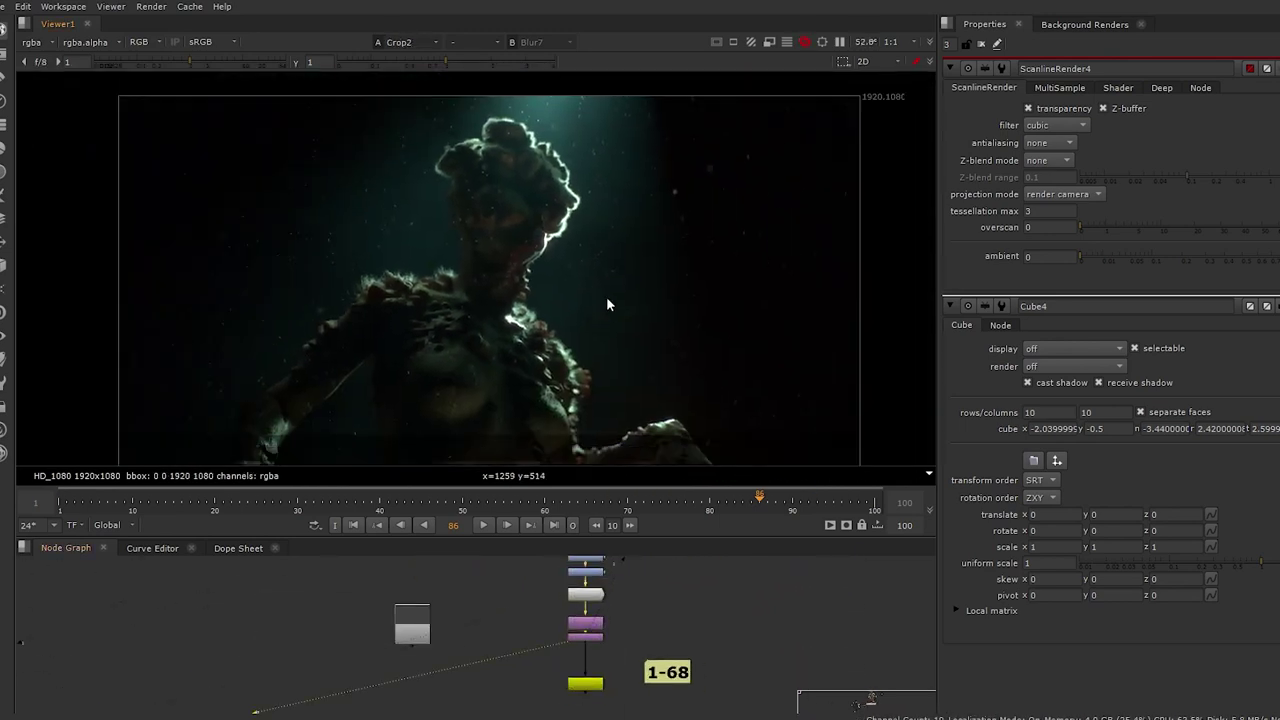